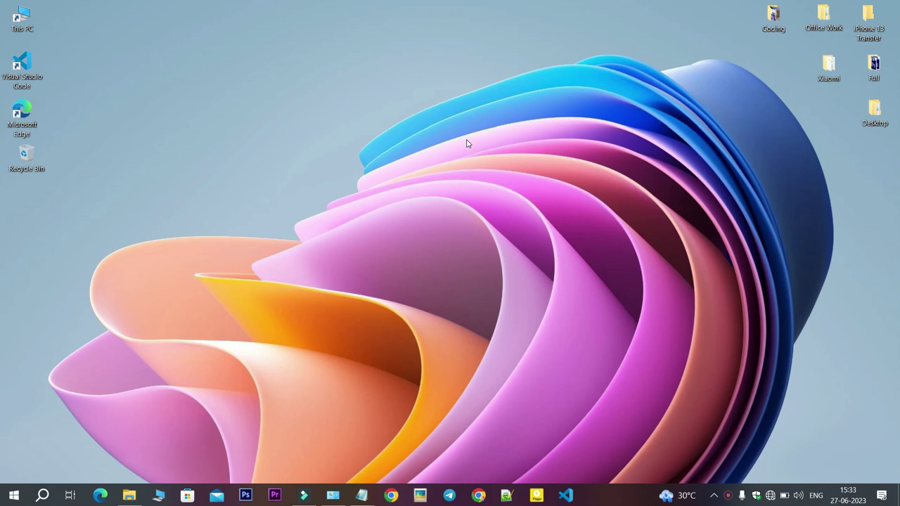
# Run 'java --version' in Command Prompt and copy the 'java is not recognized' error
pyautogui.press('super+r')
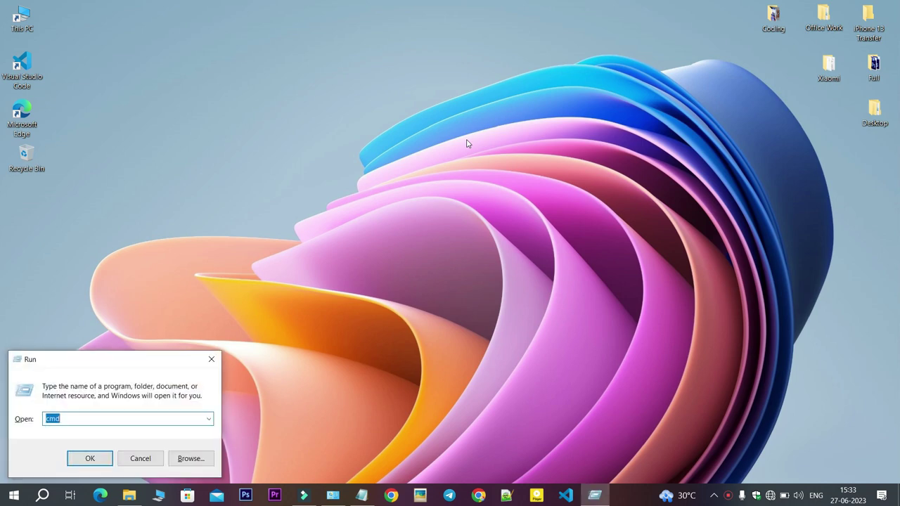
pyautogui.press('Return')
pyautogui.write('jav')
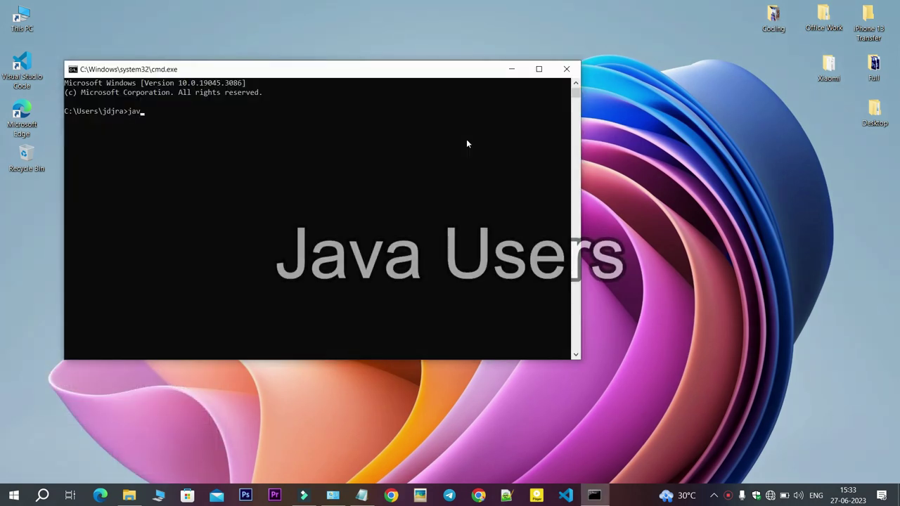
pyautogui.write('a --ver')
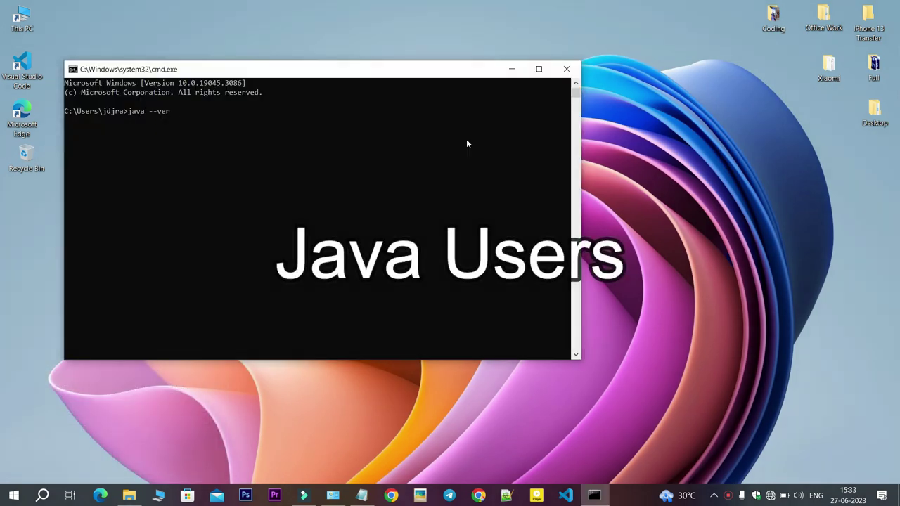
pyautogui.write('sion')
pyautogui.press('Return')
pyautogui.press('Return')
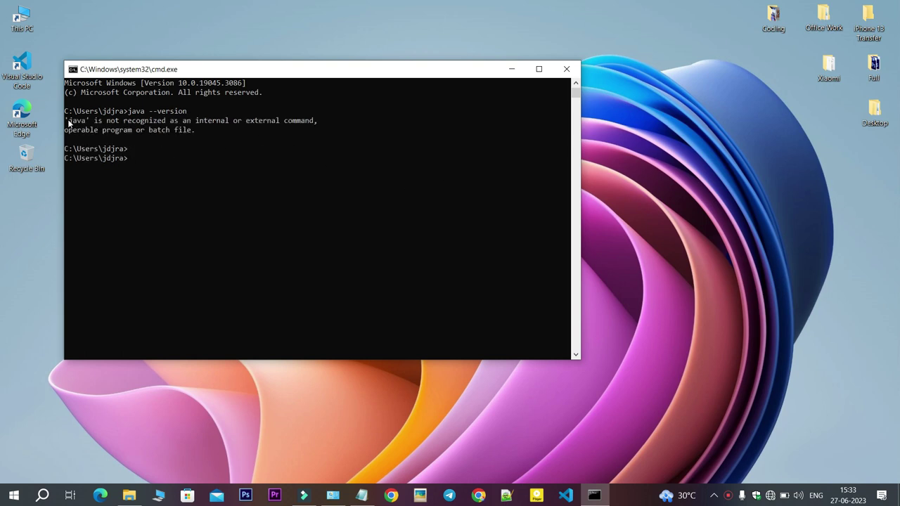
pyautogui.moveTo(65, 121); pyautogui.dragTo(198, 133)
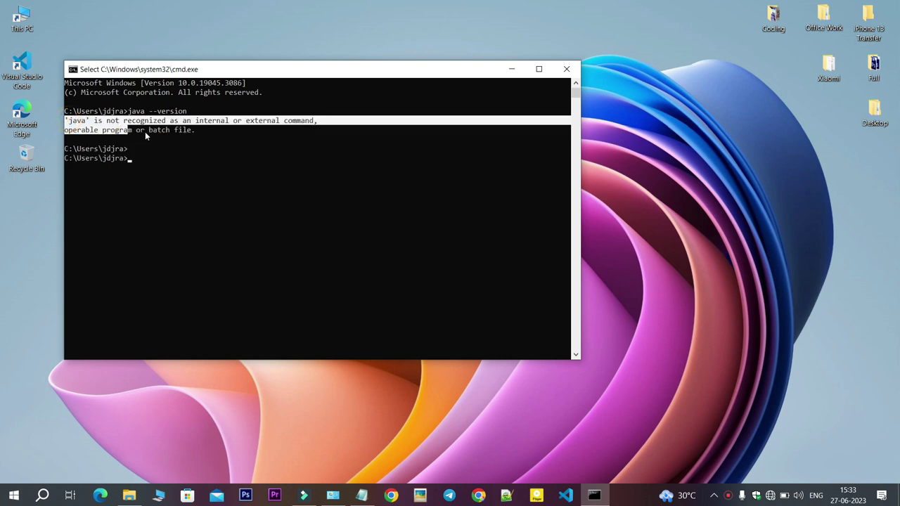
pyautogui.rightClick(199, 133)
# Browse to C:\Program Files\Java\jdk-20\bin in File Explorer, copy its path, and minimize
pyautogui.click(565, 69)
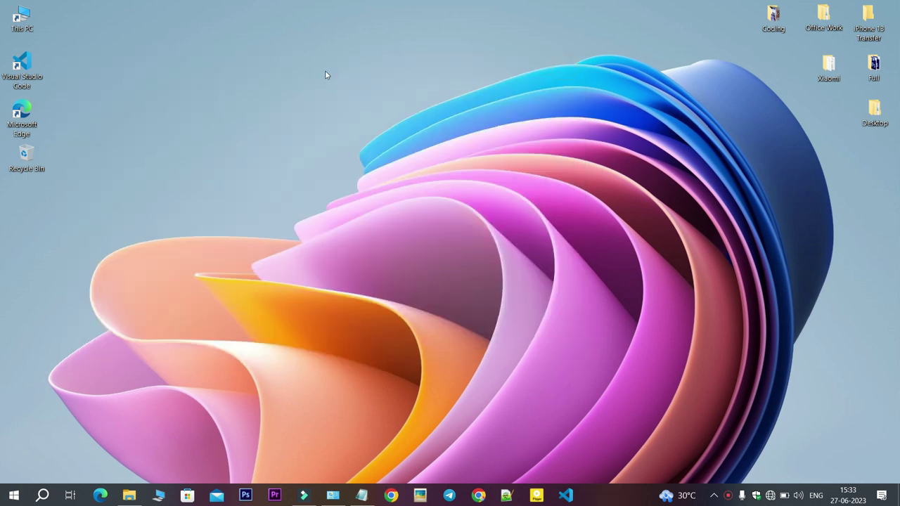
pyautogui.doubleClick(16, 19)
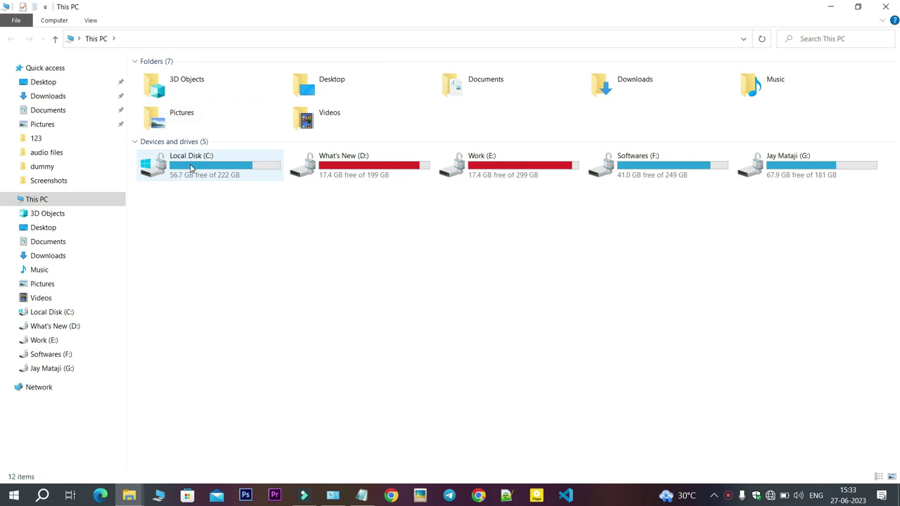
pyautogui.doubleClick(190, 168)
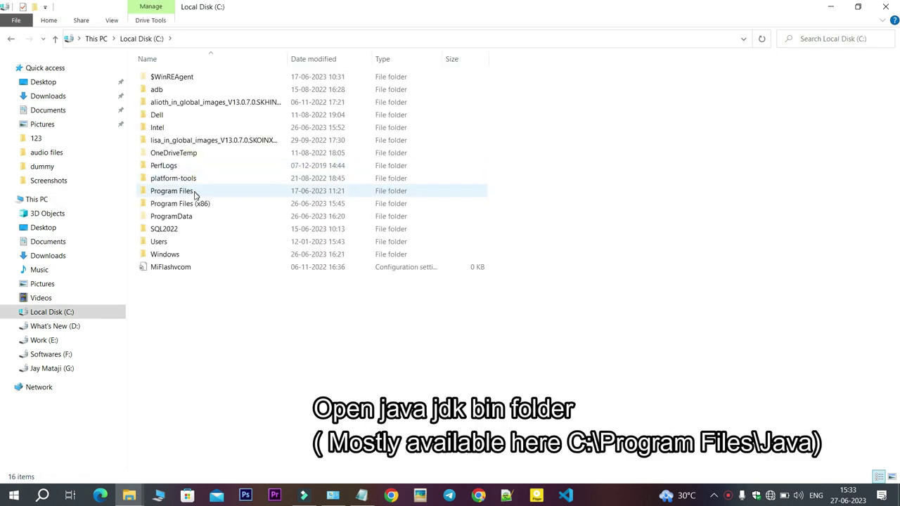
pyautogui.doubleClick(195, 197)
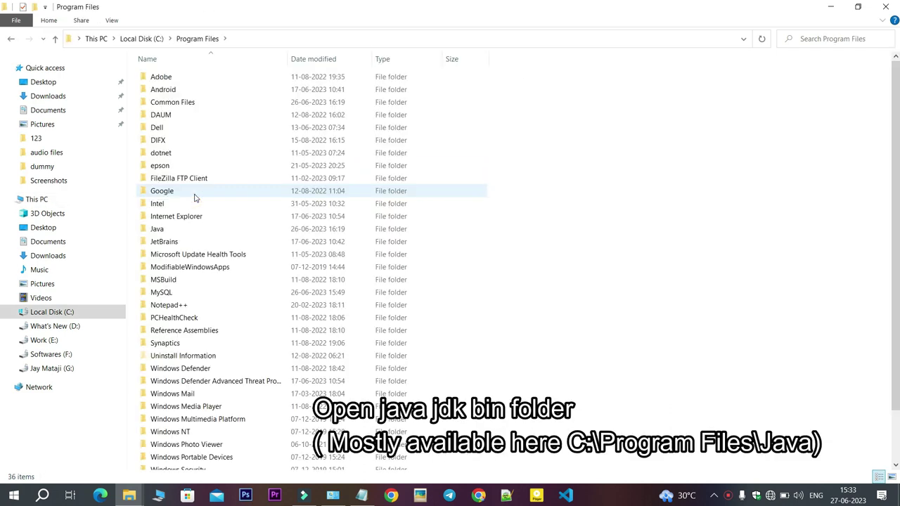
pyautogui.doubleClick(172, 230)
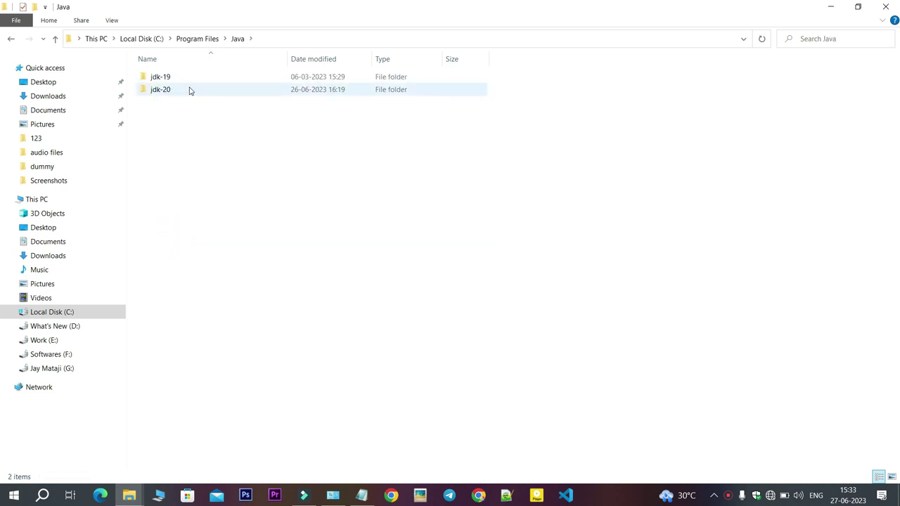
pyautogui.doubleClick(190, 90)
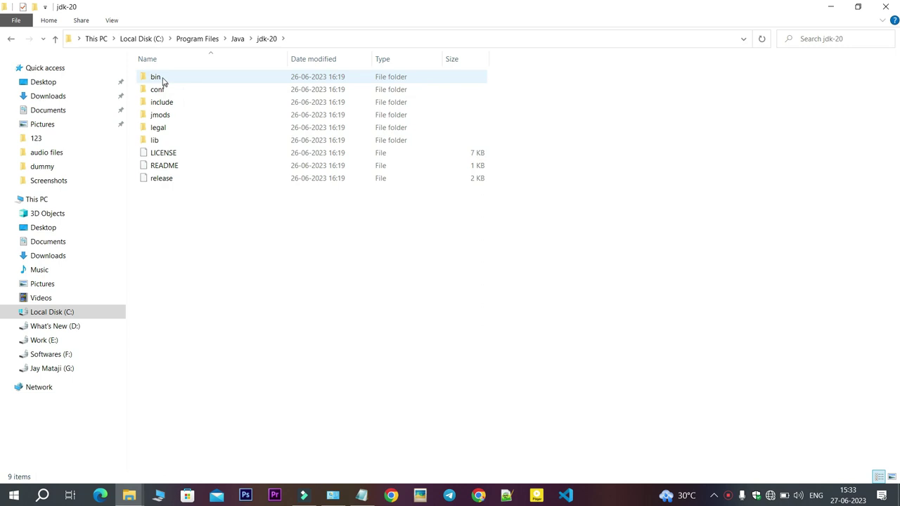
pyautogui.doubleClick(160, 78)
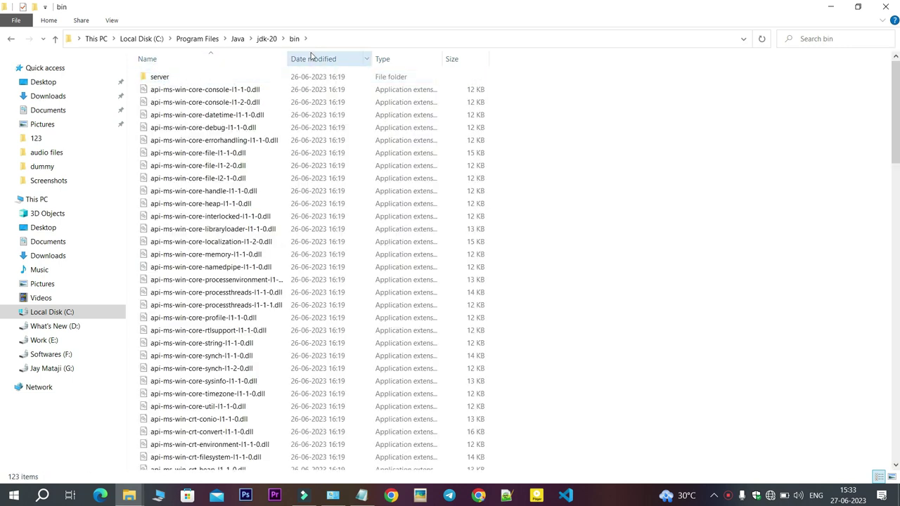
pyautogui.click(366, 37)
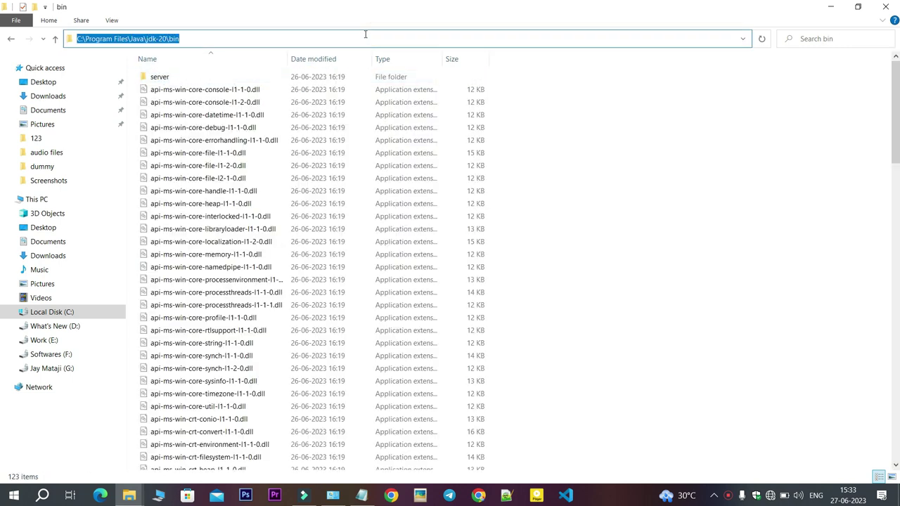
pyautogui.click(831, 5)
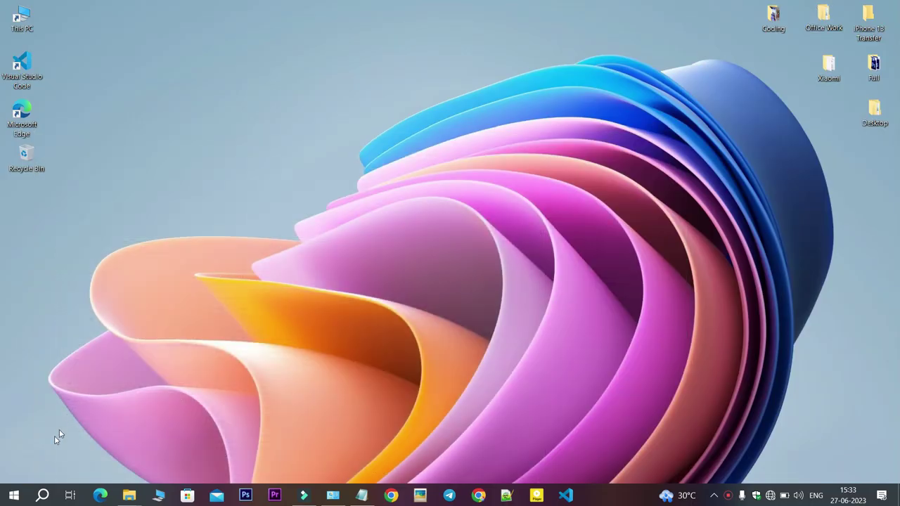
# Open the system Path variable for editing via 'edit the system environment variables'
pyautogui.click(35, 495)
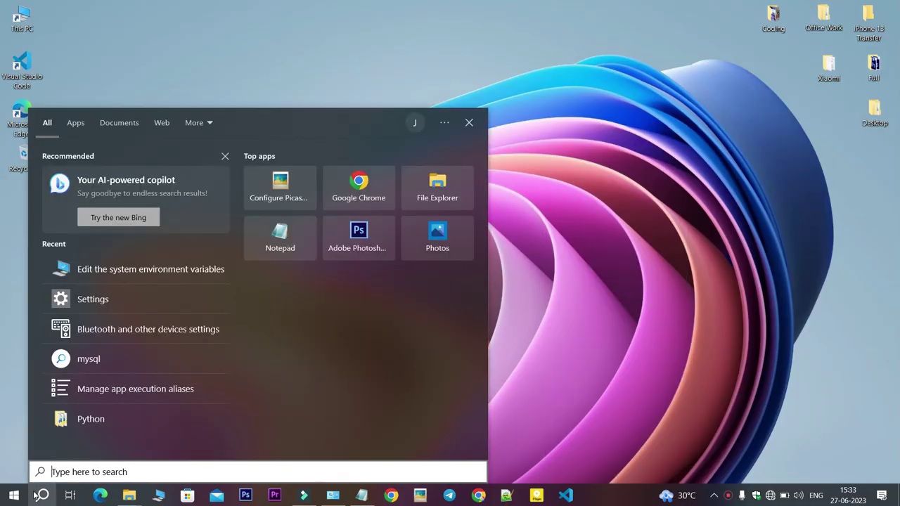
pyautogui.write('edit')
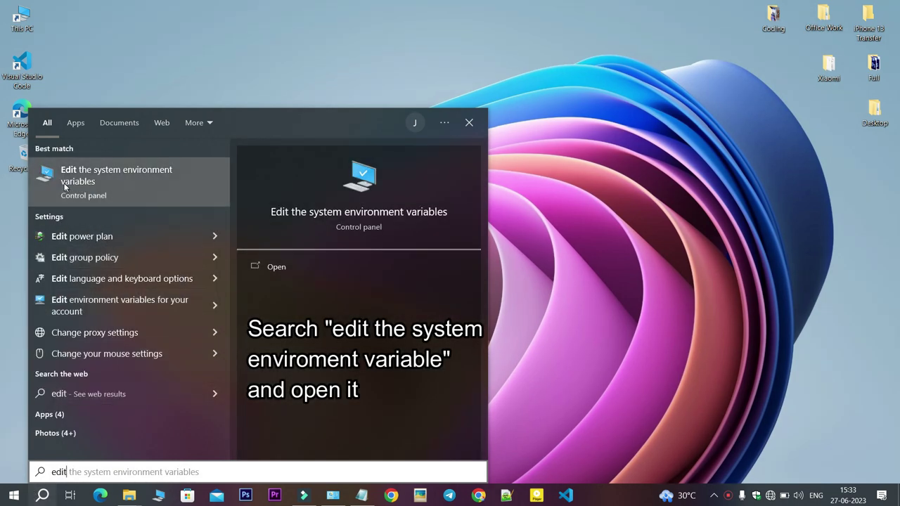
pyautogui.click(112, 185)
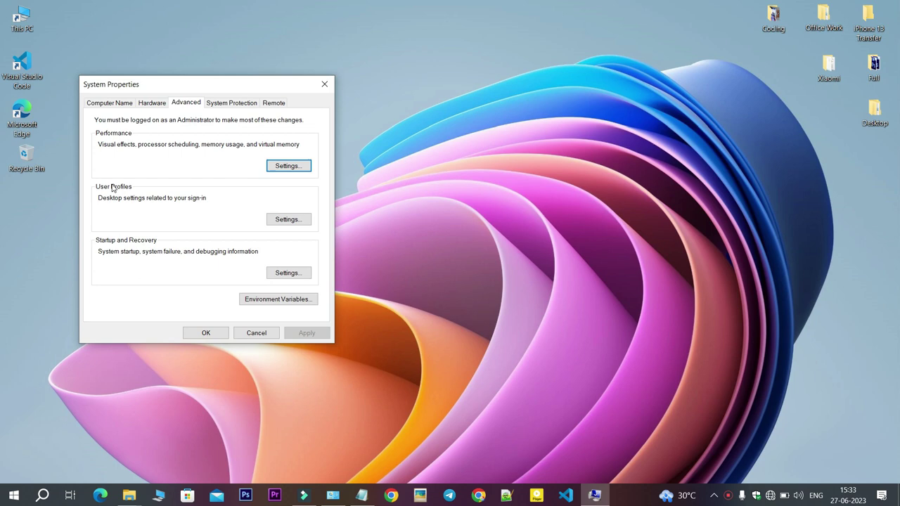
pyautogui.click(259, 299)
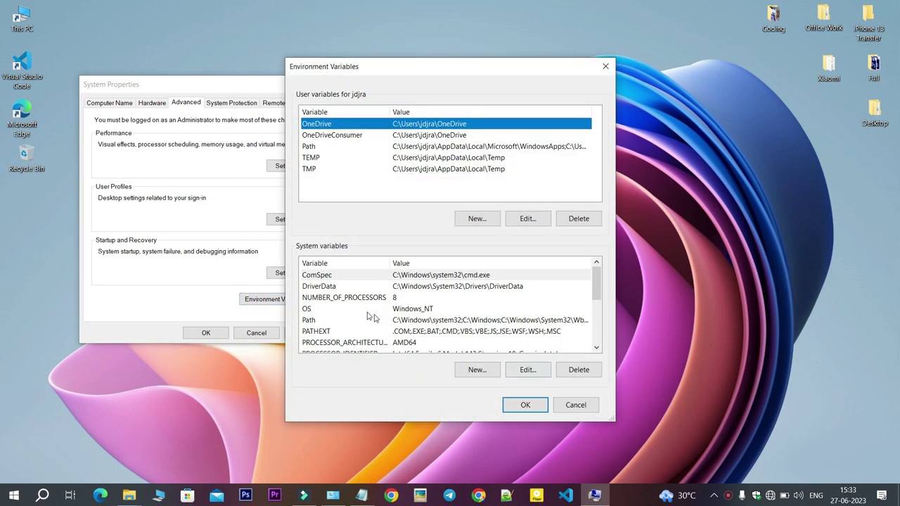
pyautogui.click(329, 320)
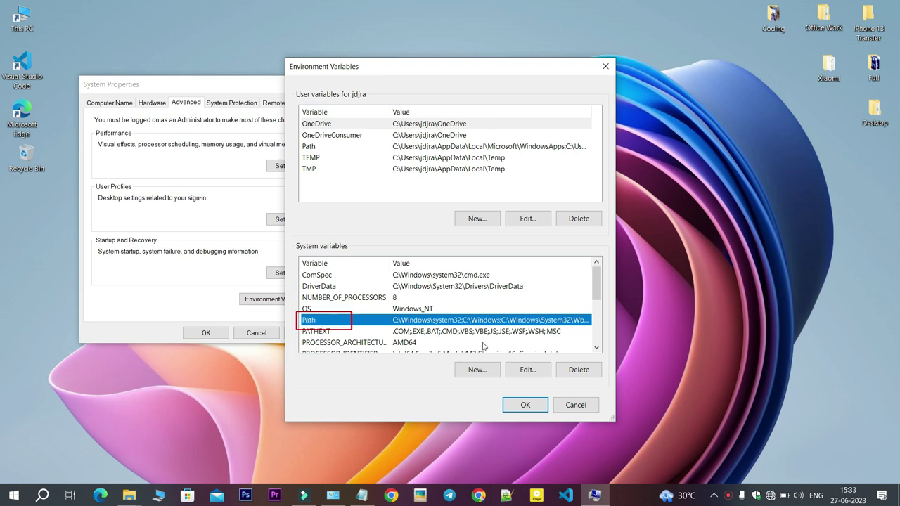
pyautogui.click(525, 370)
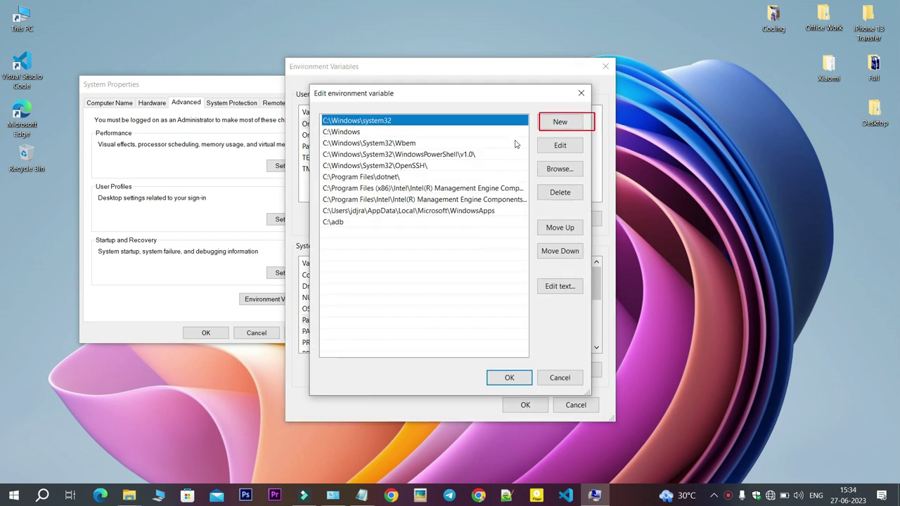
# Add C:\Program Files\Java\jdk-20\bin as a new Path entry and save all three dialogs
pyautogui.click(548, 122)
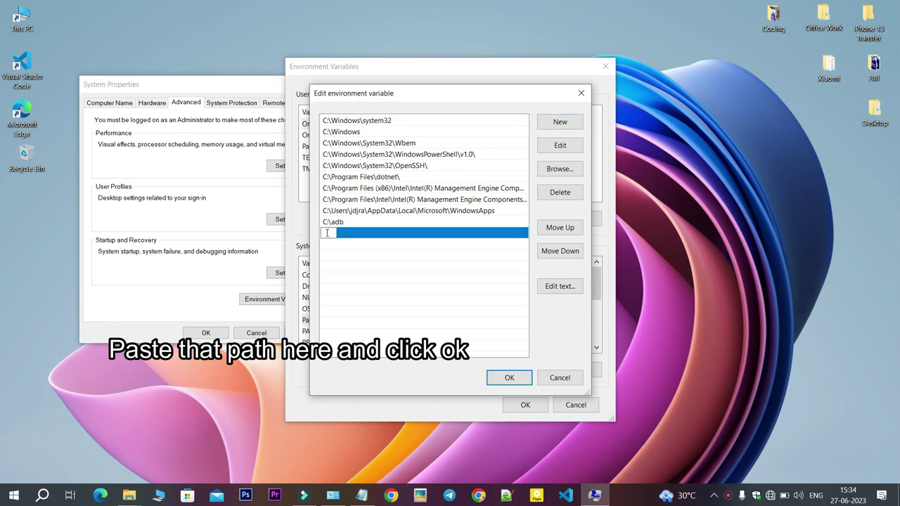
pyautogui.write('C:\\Program Files\\Java\\jdk-20\\bin')
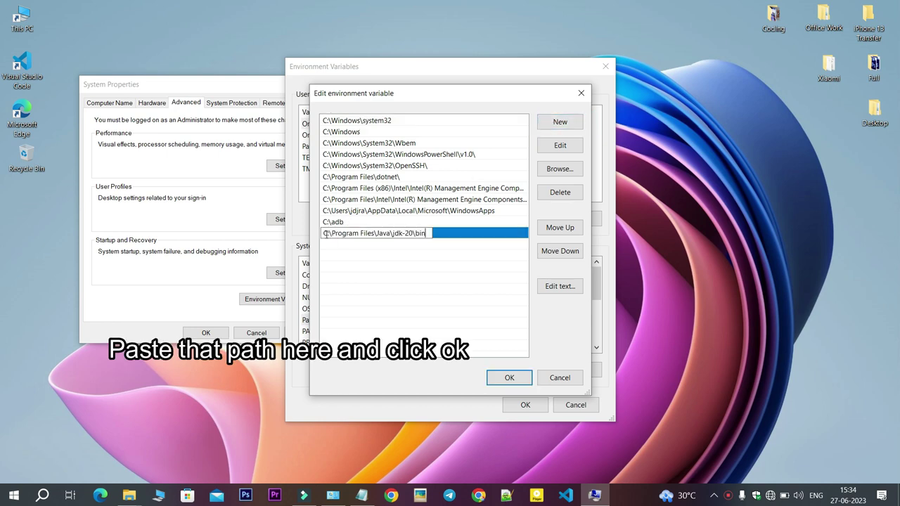
pyautogui.click(398, 264)
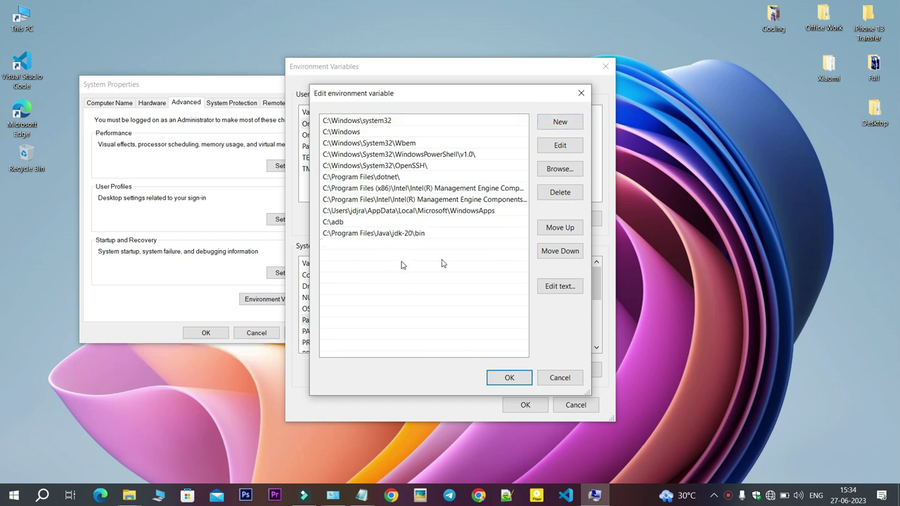
pyautogui.click(513, 377)
pyautogui.click(533, 407)
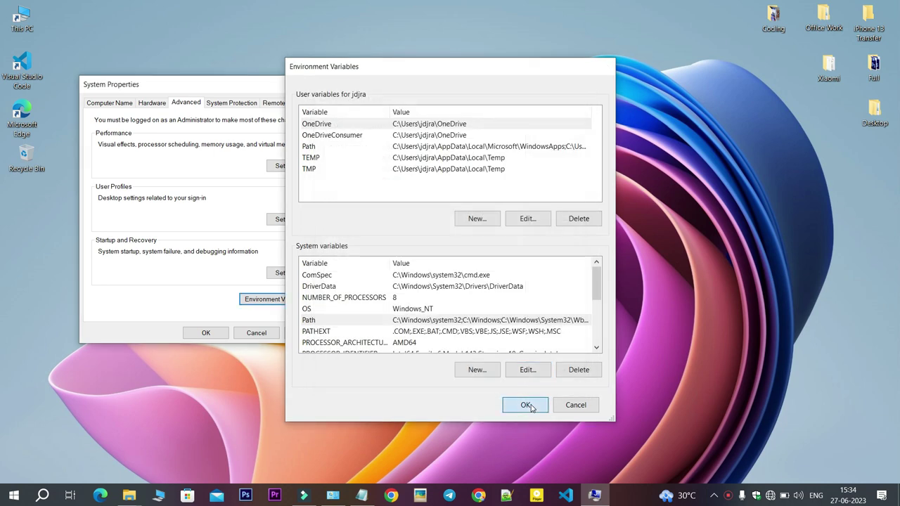
pyautogui.click(206, 334)
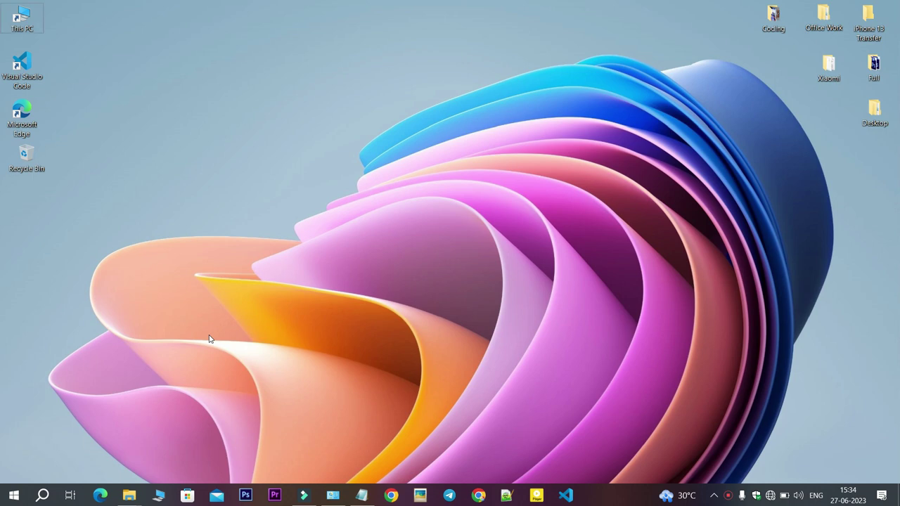
# Rerun 'java --version' in a fresh Command Prompt, now reporting Java 20.0.1
pyautogui.press('super+r')
pyautogui.press('Return')
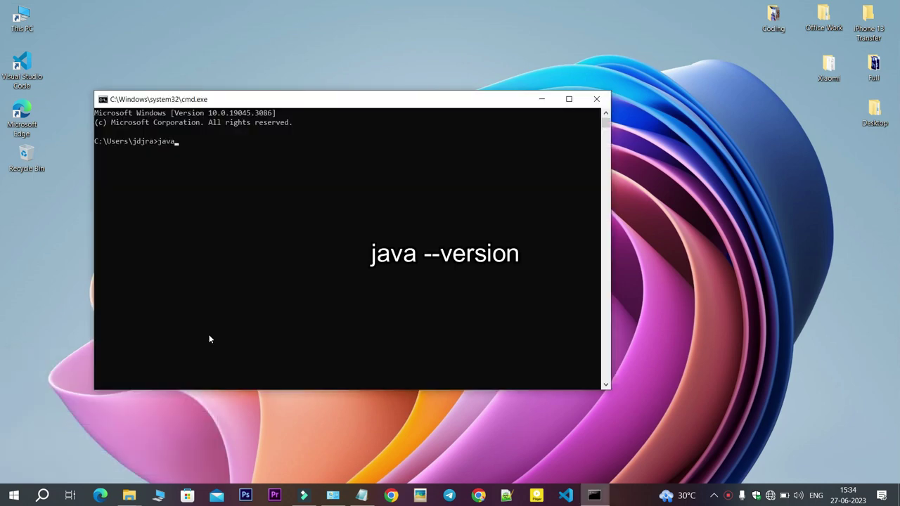
pyautogui.write('--version')
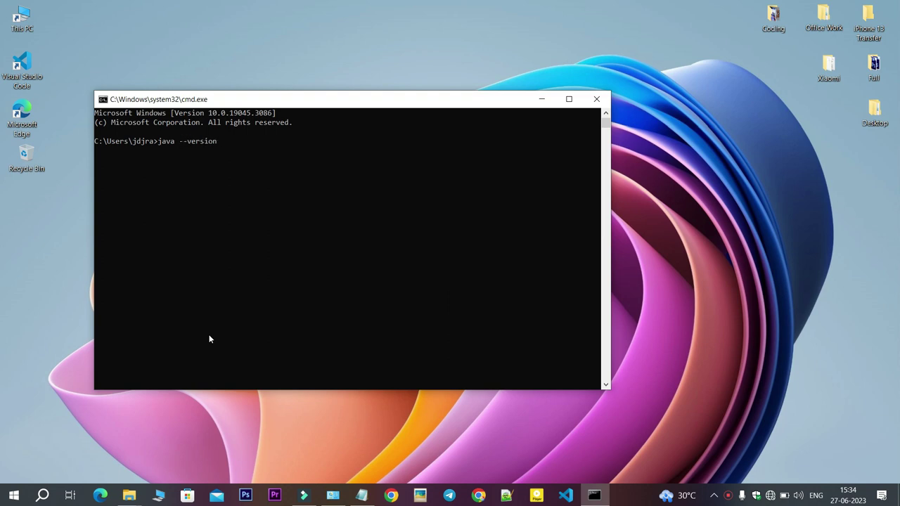
pyautogui.press('Return')
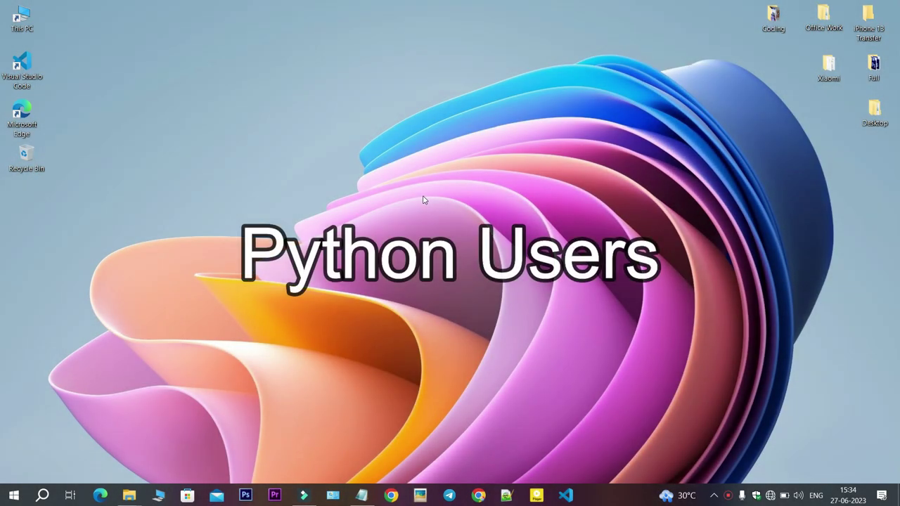
# Run 'python --version' in a new Command Prompt, which reports 'Python was not found'
pyautogui.press('super+r')
pyautogui.write('cmd')
pyautogui.press('Return')
pyautogui.click(333, 160)
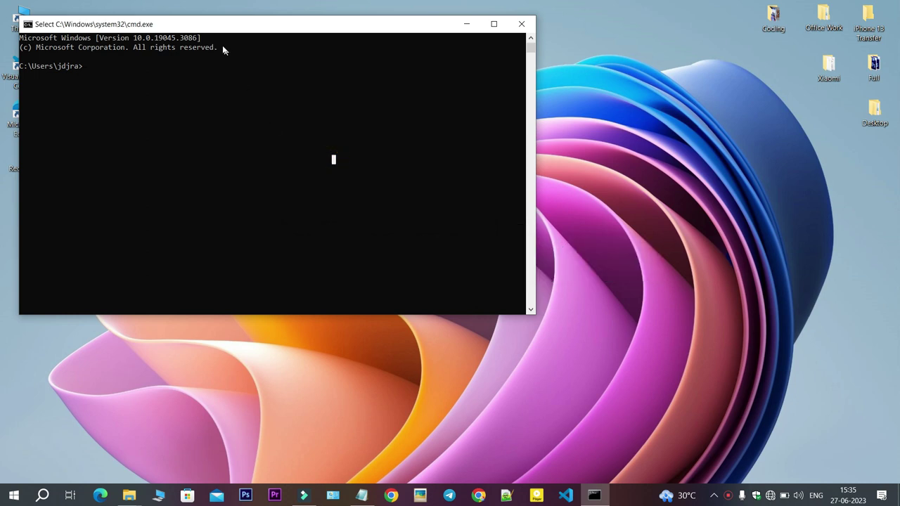
pyautogui.moveTo(193, 26); pyautogui.dragTo(315, 105)
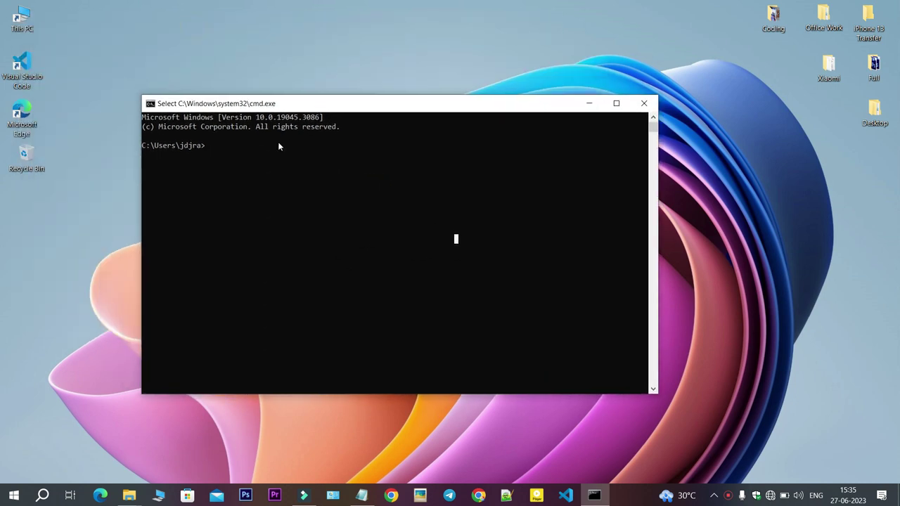
pyautogui.press('Escape')
pyautogui.write('python ')
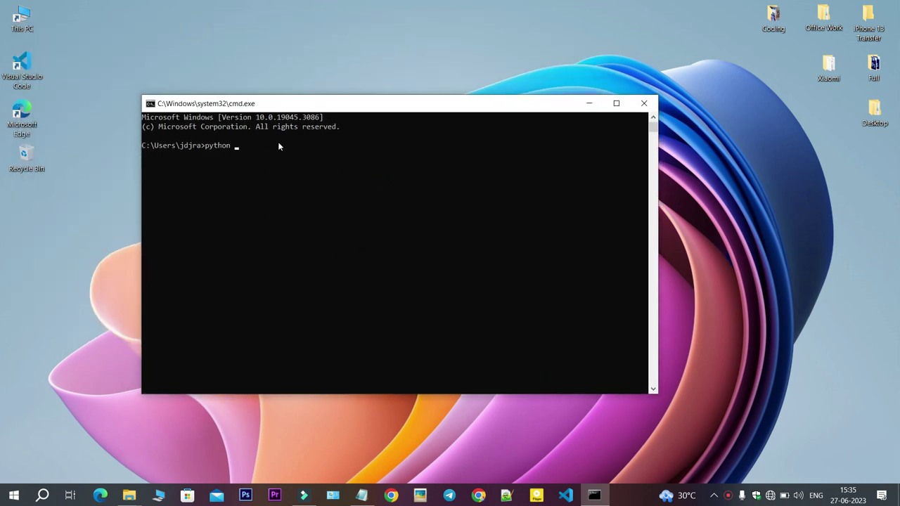
pyautogui.write('--version')
pyautogui.press('Return')
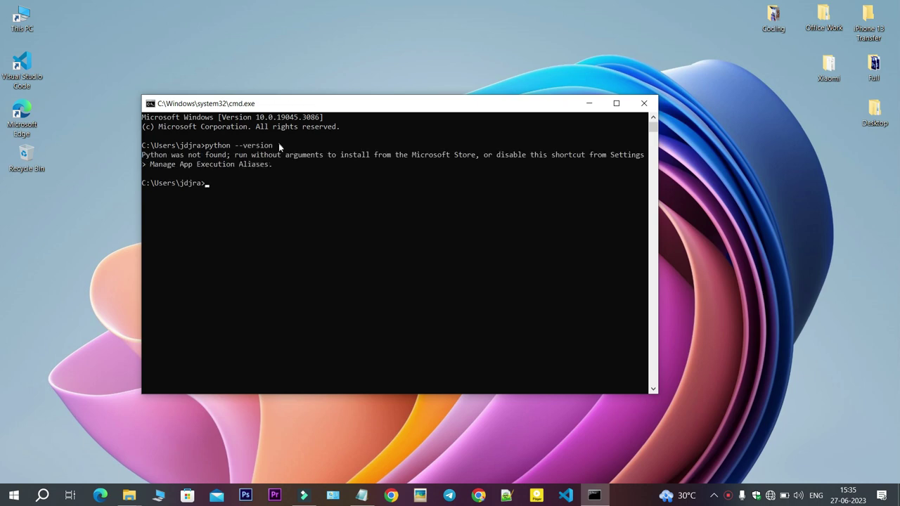
pyautogui.moveTo(285, 164); pyautogui.dragTo(138, 154)
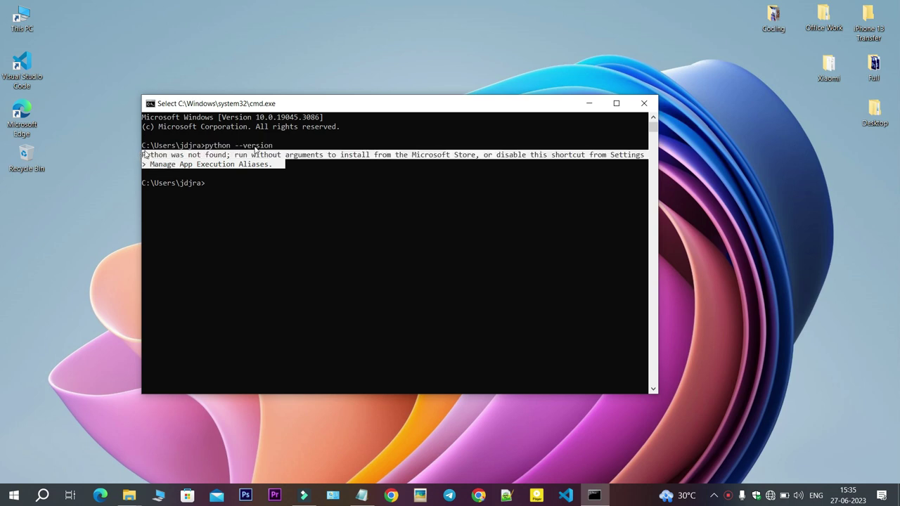
pyautogui.click(308, 191)
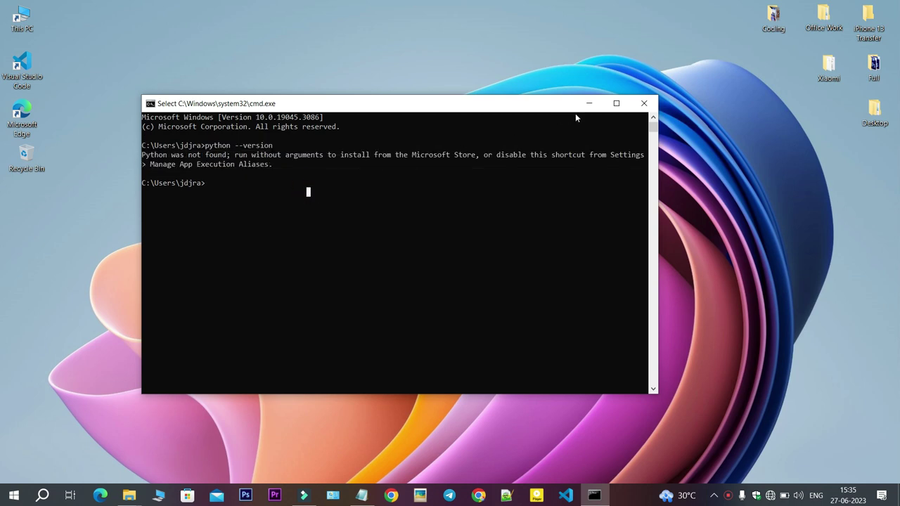
# Close Command Prompt, open the C: drive, and turn on hidden items in File Explorer
pyautogui.click(640, 104)
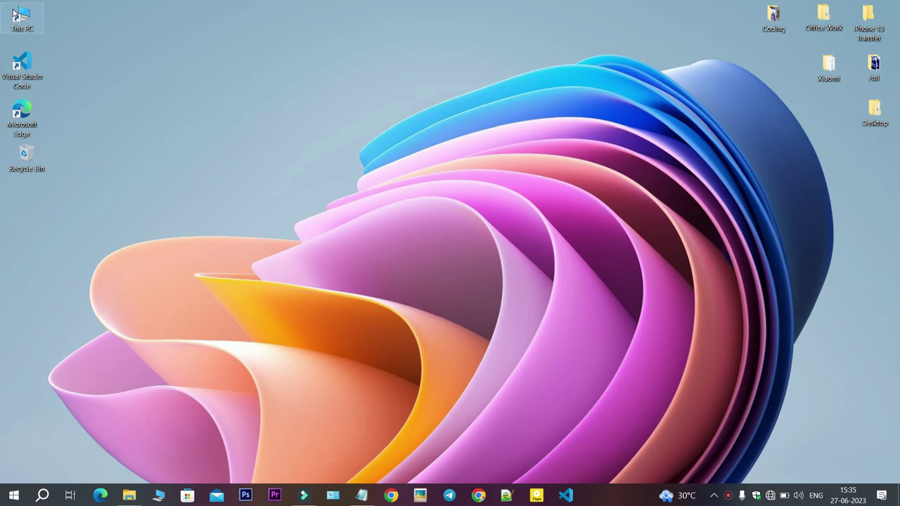
pyautogui.doubleClick(14, 14)
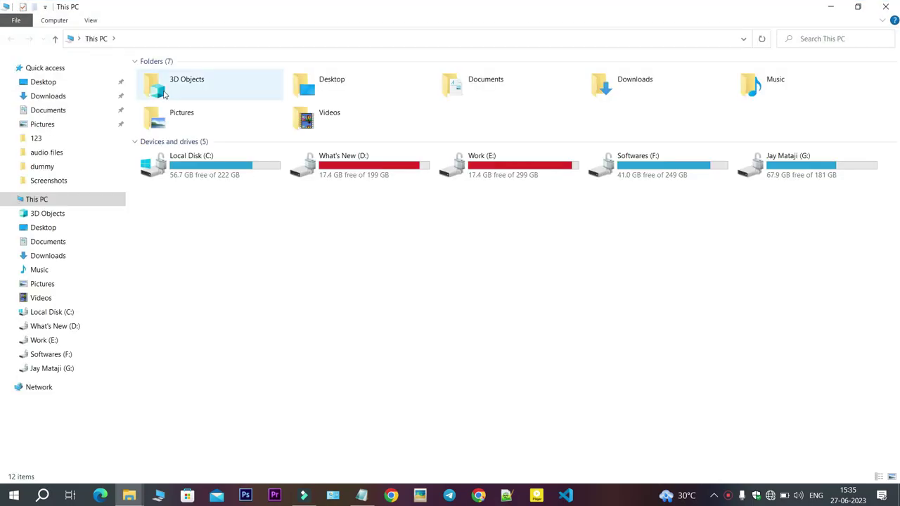
pyautogui.doubleClick(203, 167)
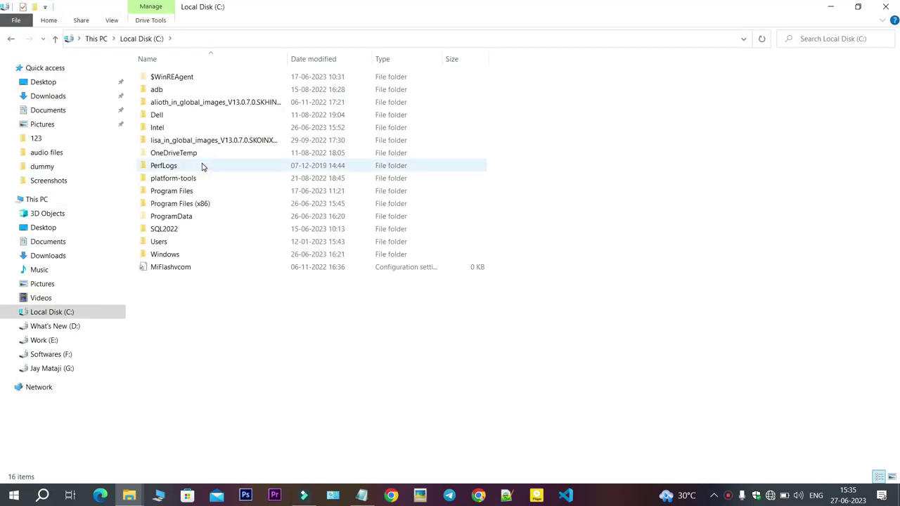
pyautogui.click(112, 20)
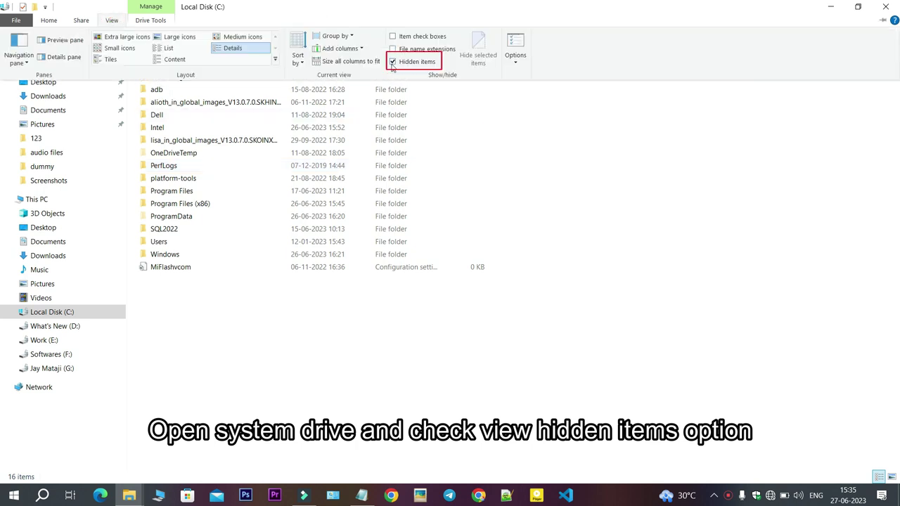
pyautogui.click(392, 62)
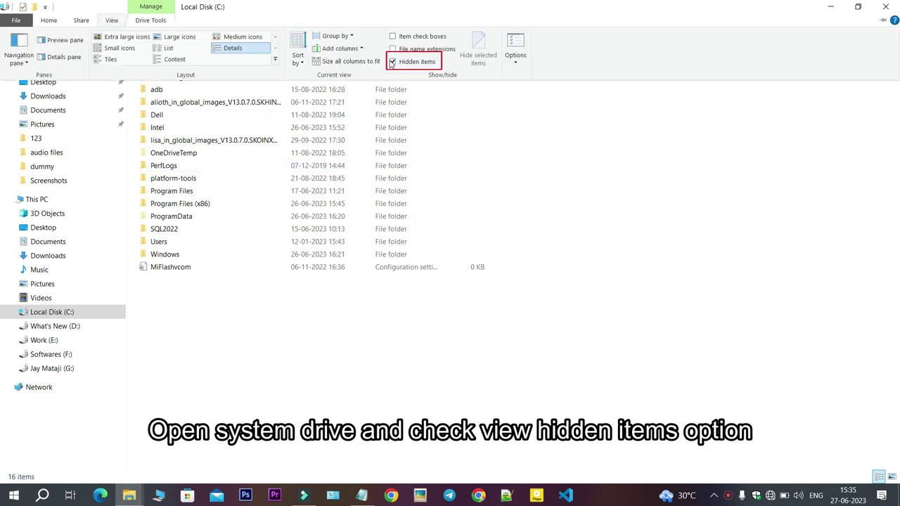
pyautogui.click(197, 295)
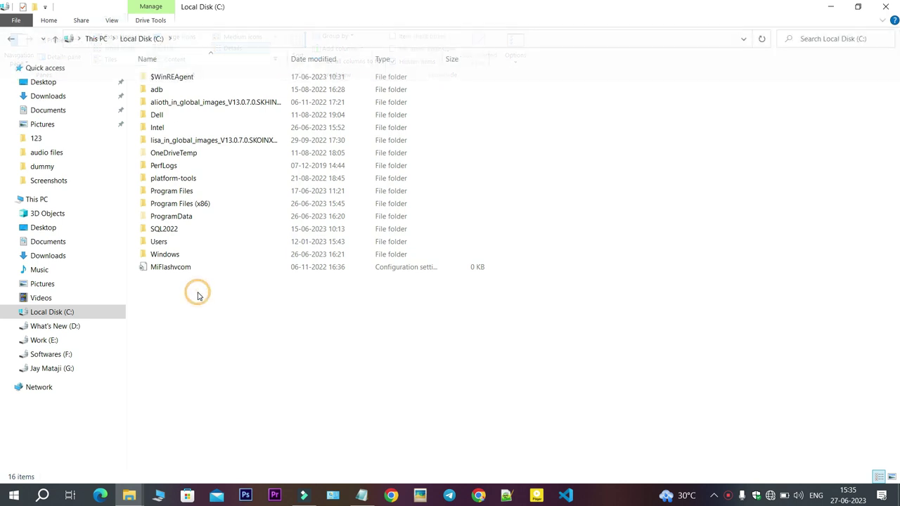
# Browse Users > user > AppData > Local > Programs > Python > Python311
pyautogui.doubleClick(154, 243)
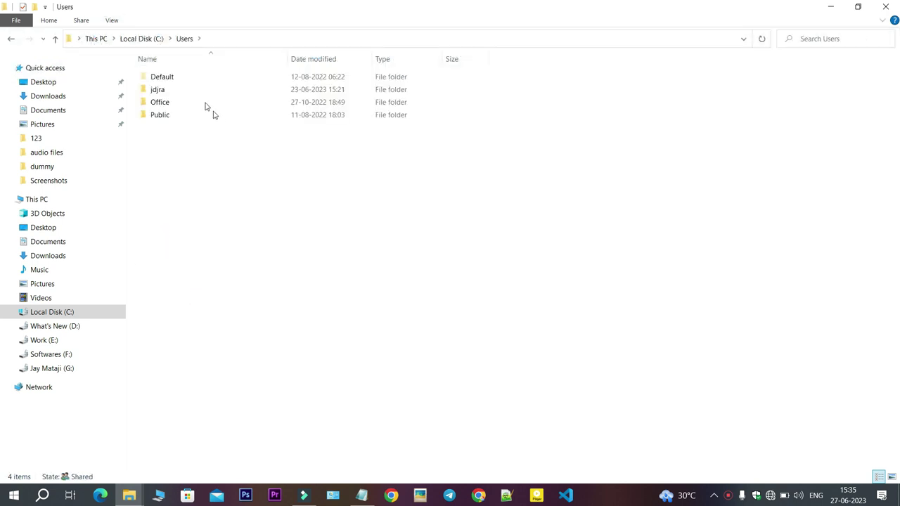
pyautogui.doubleClick(155, 91)
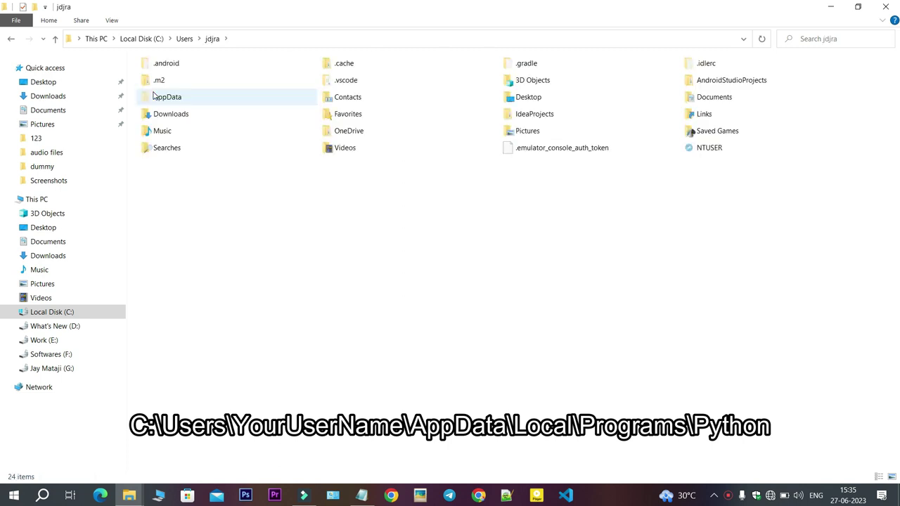
pyautogui.click(195, 99)
pyautogui.doubleClick(195, 99)
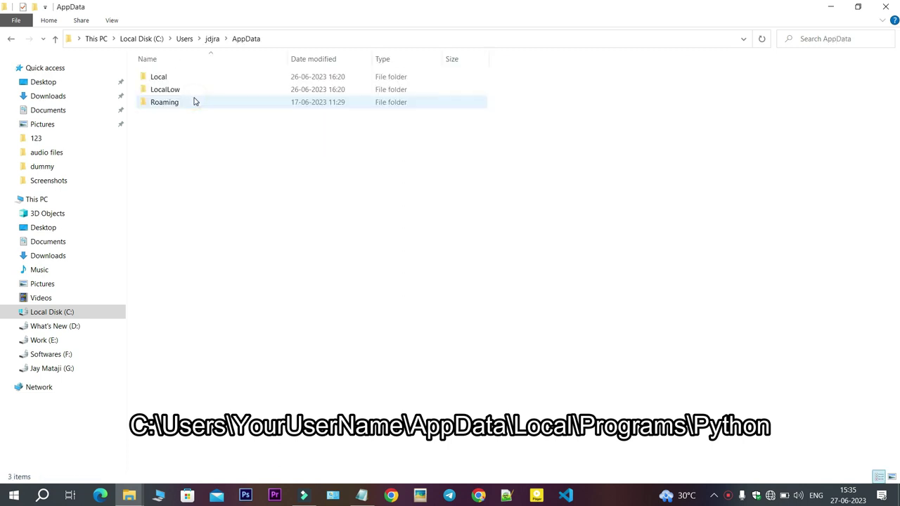
pyautogui.doubleClick(159, 76)
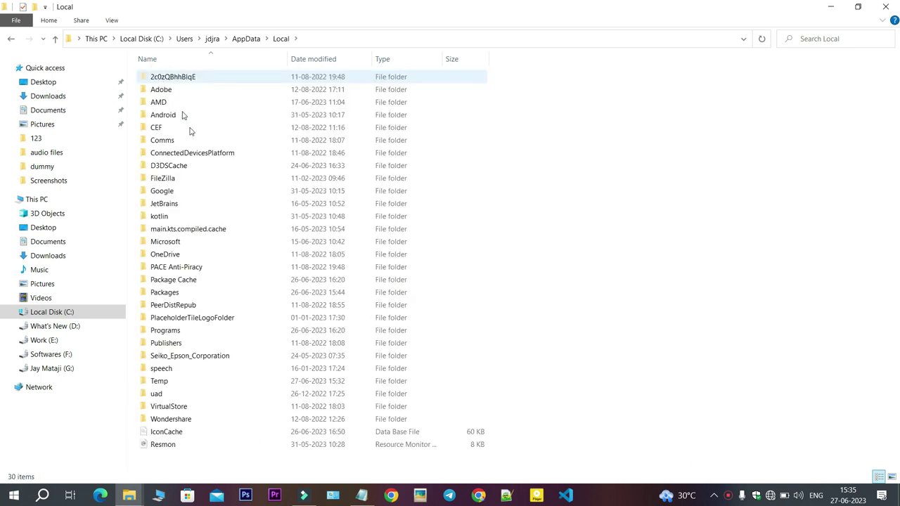
pyautogui.doubleClick(168, 332)
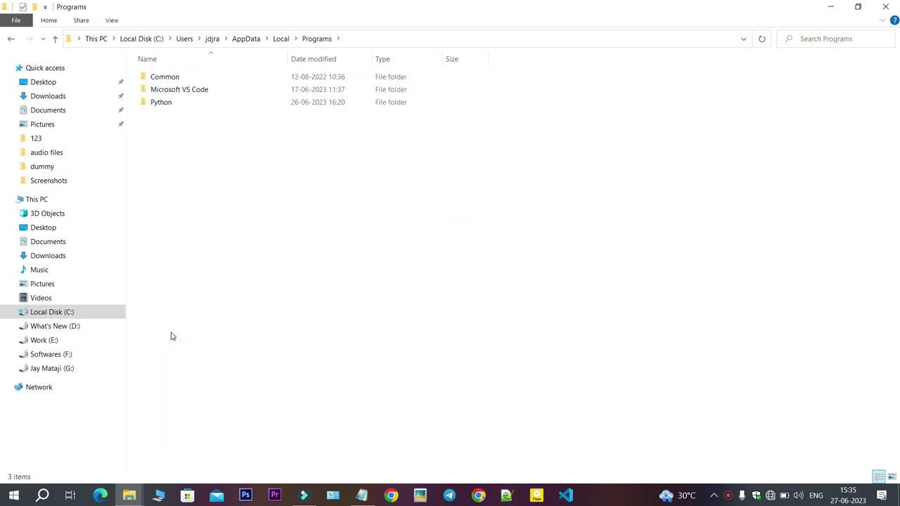
pyautogui.doubleClick(195, 106)
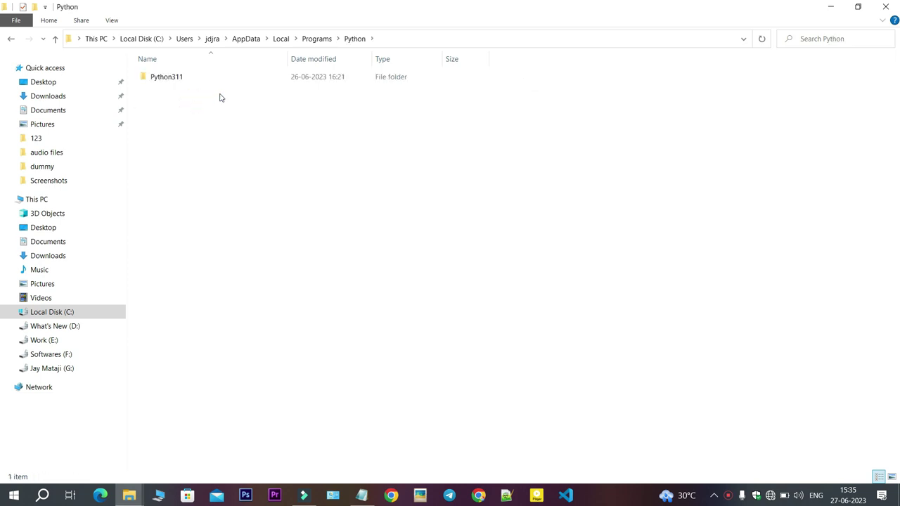
pyautogui.doubleClick(221, 82)
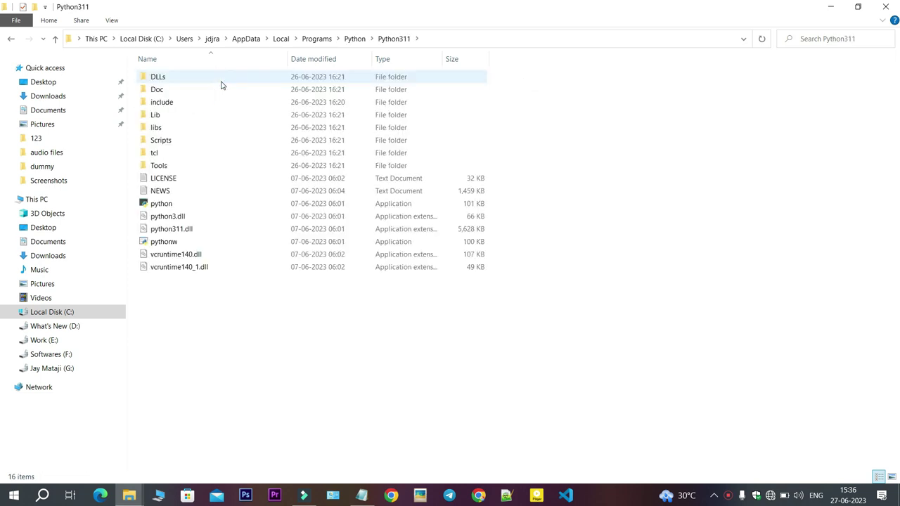
# Copy the Python311 folder's full path from the address bar
pyautogui.click(425, 38)
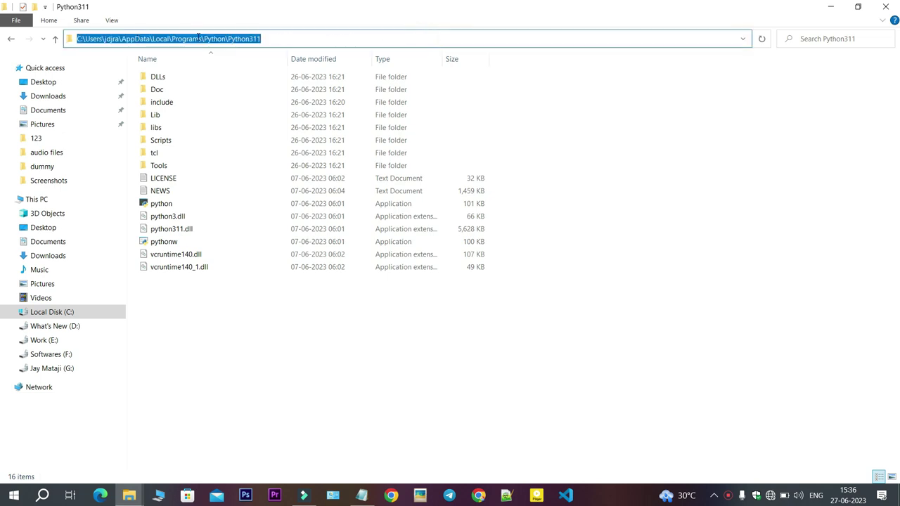
pyautogui.rightClick(199, 38)
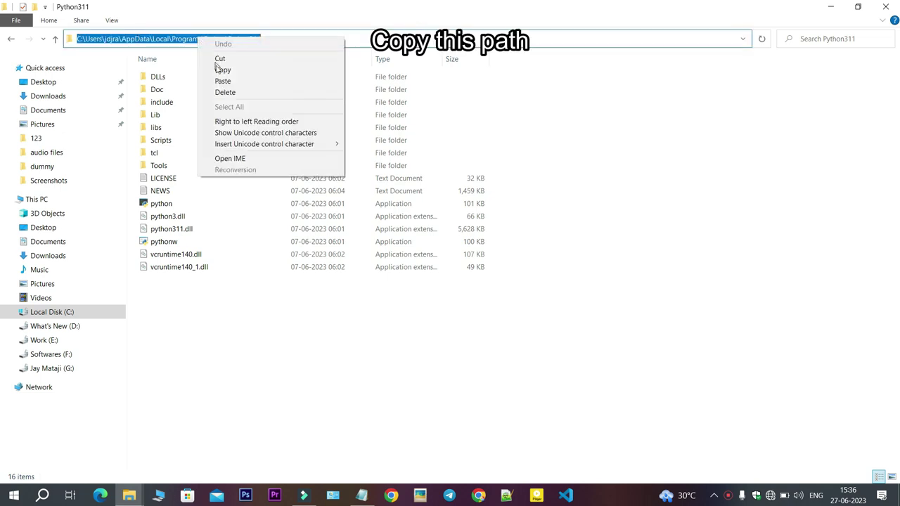
pyautogui.click(219, 70)
pyautogui.click(314, 379)
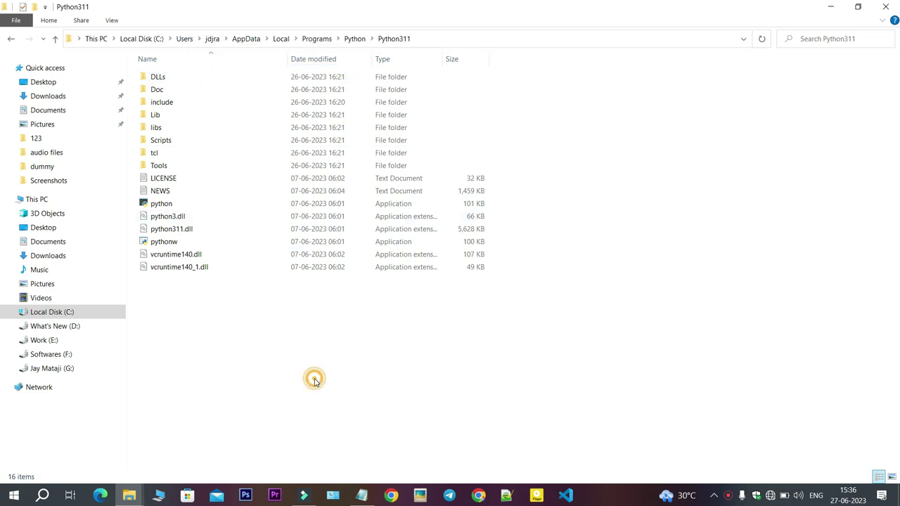
# Reopen Environment Variables from System Properties and select the system Path variable
pyautogui.click(42, 496)
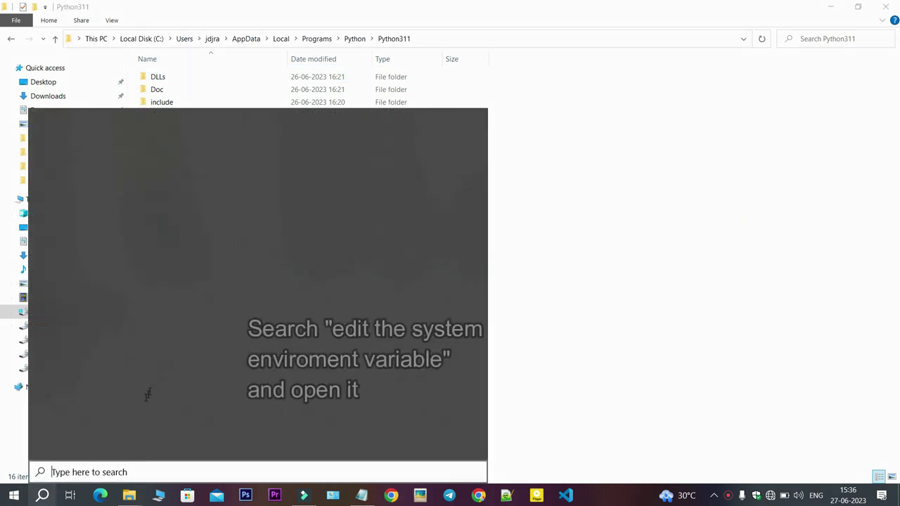
pyautogui.write('edit')
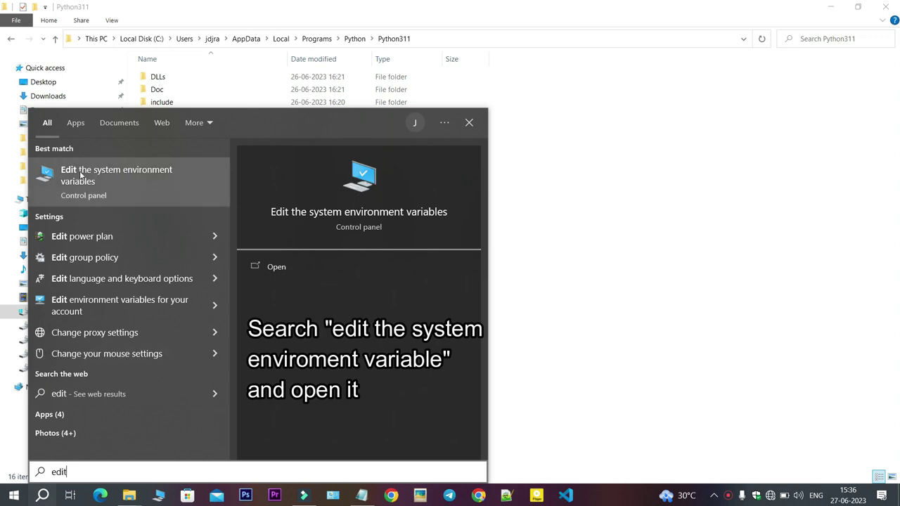
pyautogui.click(87, 173)
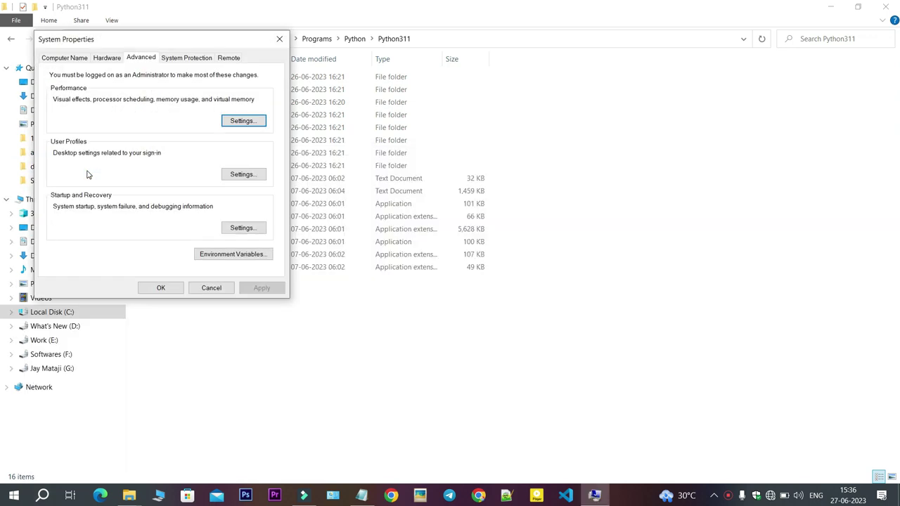
pyautogui.moveTo(100, 44)
pyautogui.mouseDown()
pyautogui.moveTo(481, 62)
pyautogui.moveTo(535, 74)
pyautogui.mouseUp()
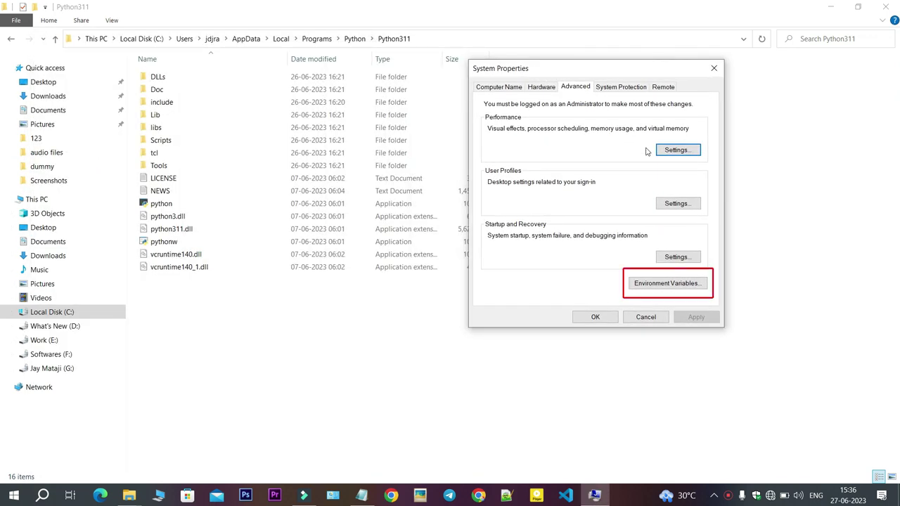
pyautogui.click(641, 285)
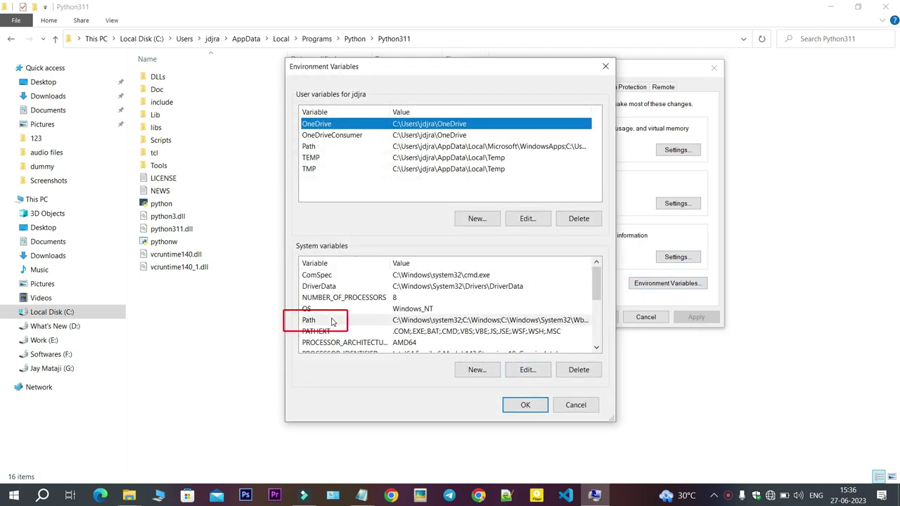
pyautogui.click(348, 321)
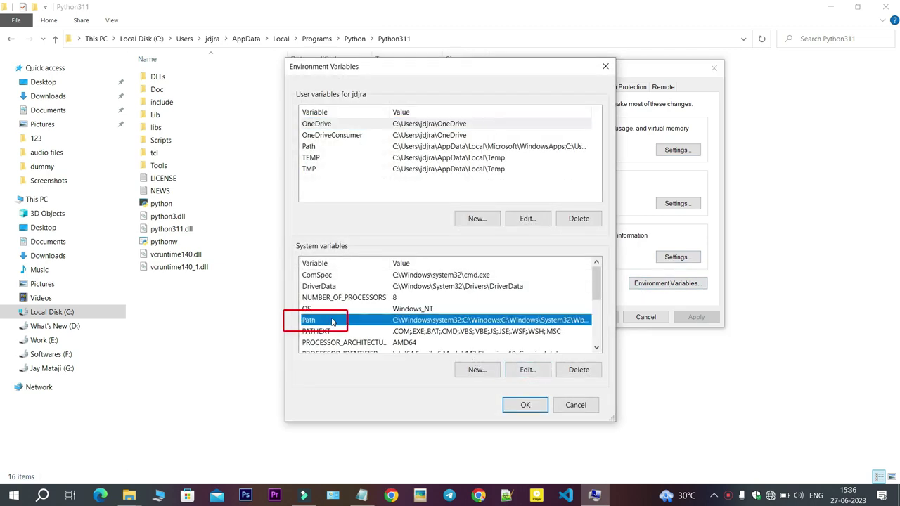
# Add the copied Python311 folder as a new system Path entry
pyautogui.click(527, 369)
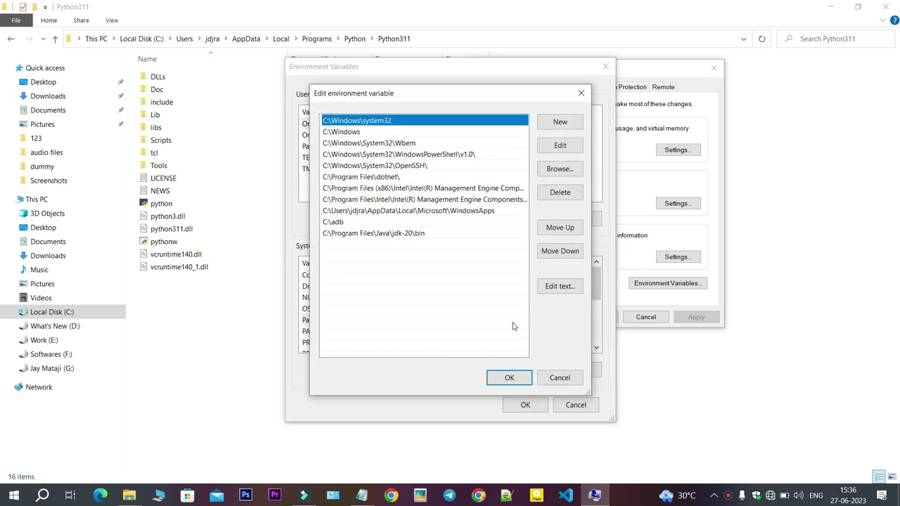
pyautogui.click(417, 265)
pyautogui.click(560, 123)
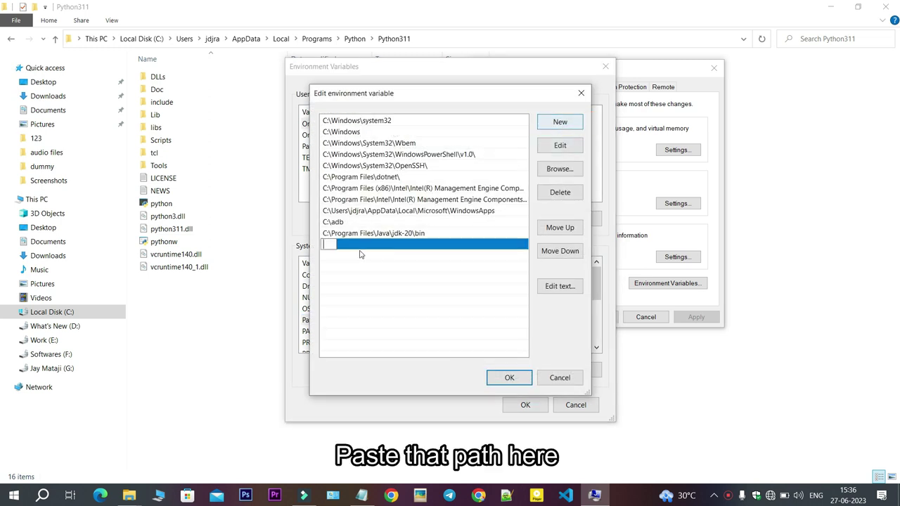
pyautogui.hotkey('ctrl', 'v')
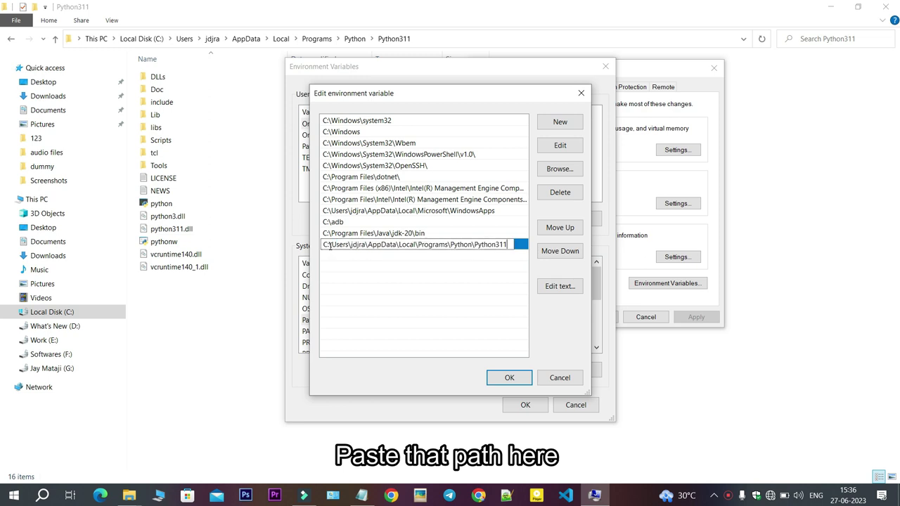
pyautogui.click(439, 268)
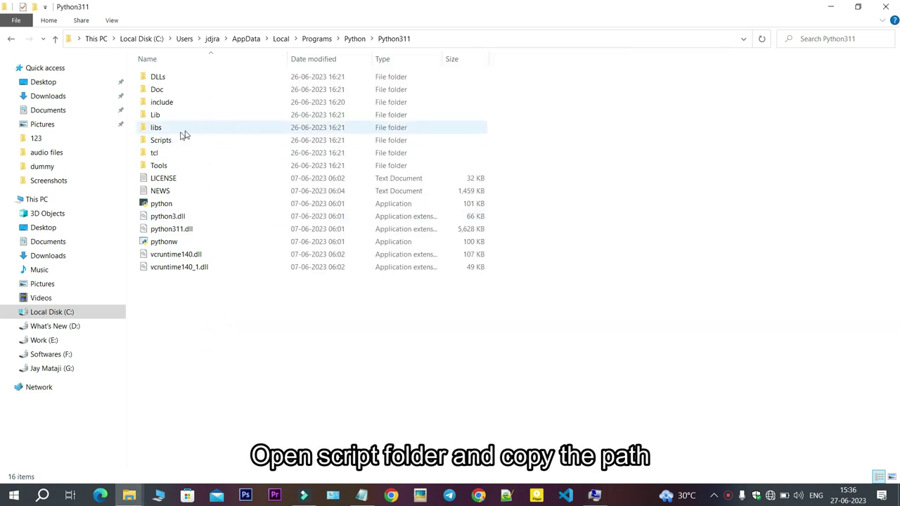
pyautogui.moveTo(161, 140)
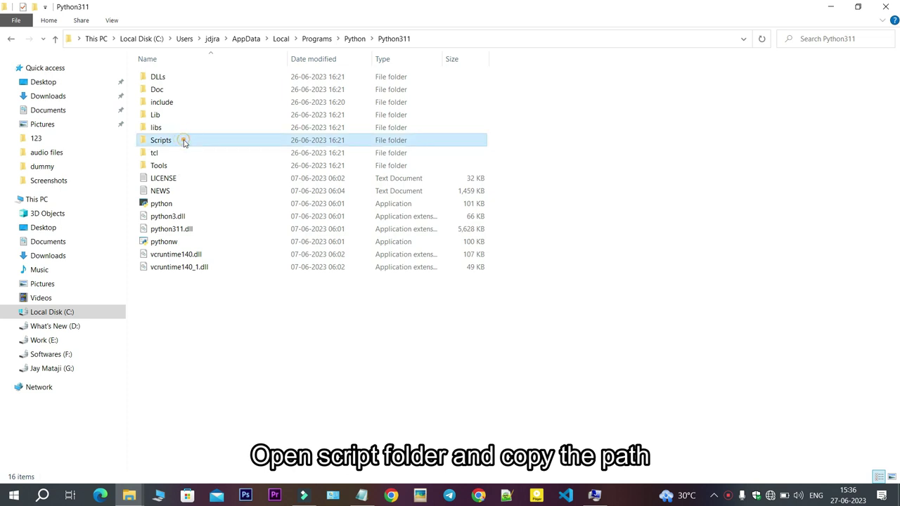
# Add the Python311\Scripts folder path as another Path entry
pyautogui.doubleClick(184, 142)
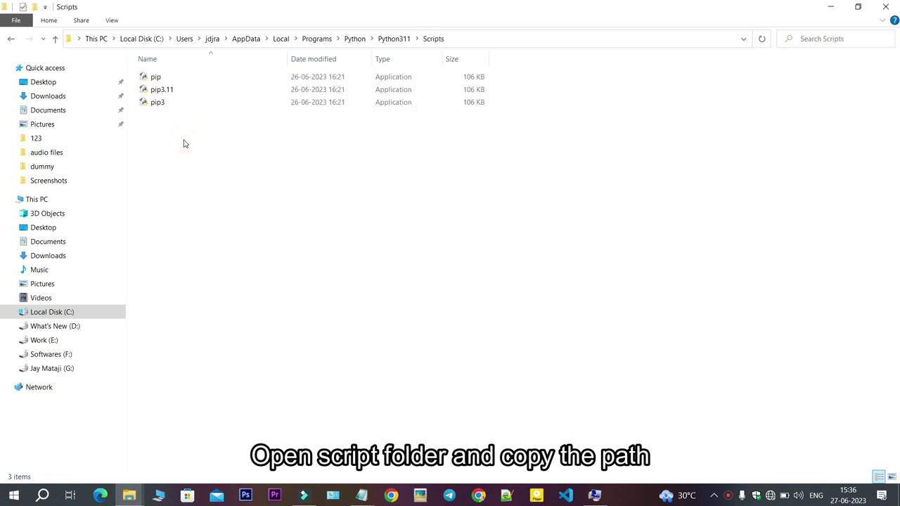
pyautogui.click(482, 37)
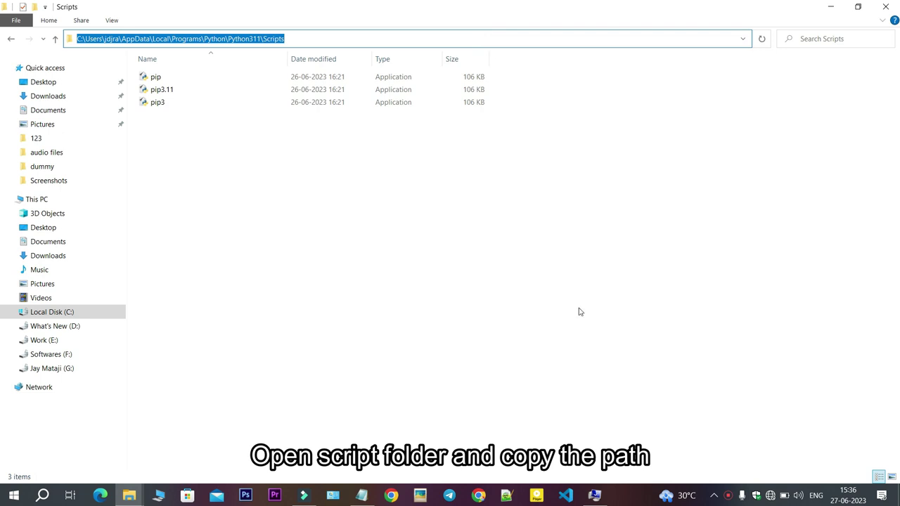
pyautogui.click(594, 495)
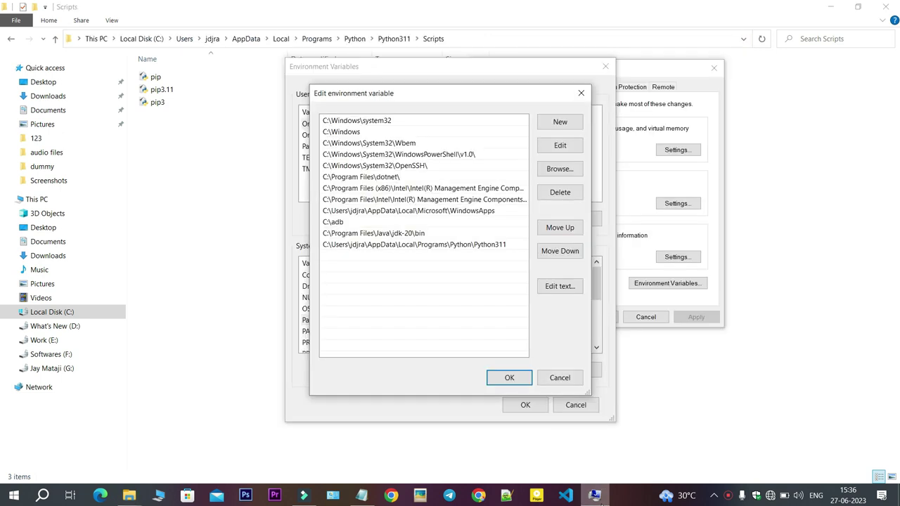
pyautogui.click(558, 124)
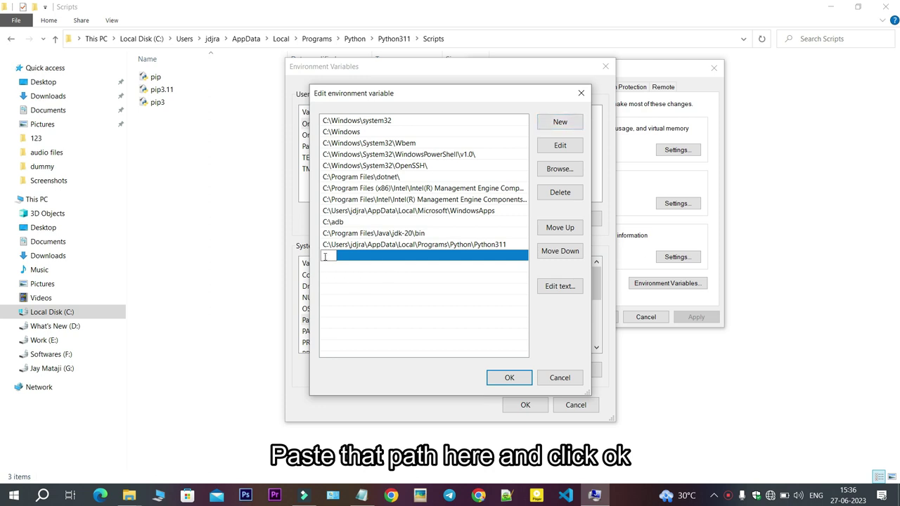
pyautogui.hotkey('ctrl', 'v')
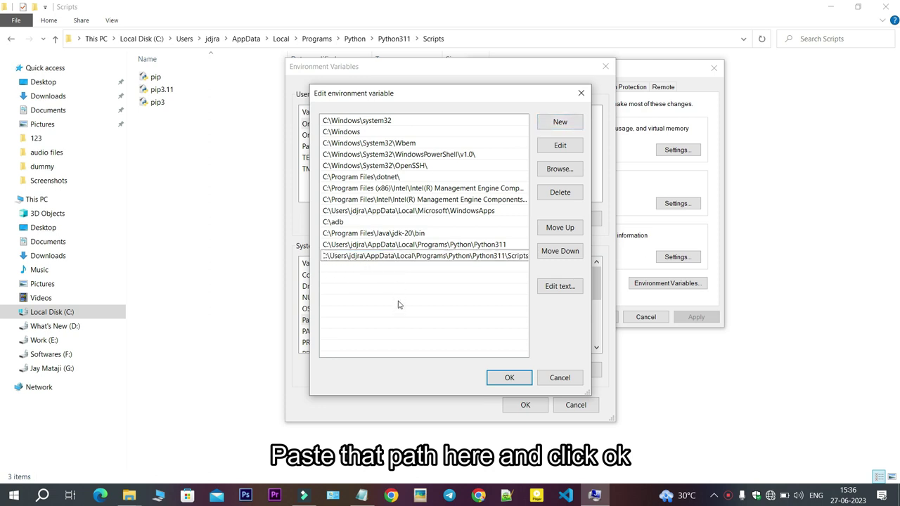
pyautogui.click(398, 304)
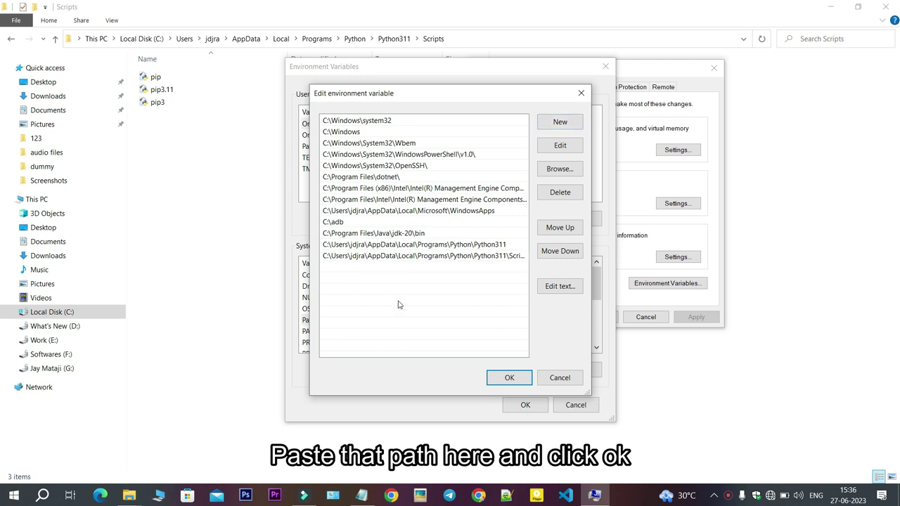
# Confirm all three dialogs to save the Path and close the Scripts window
pyautogui.click(509, 379)
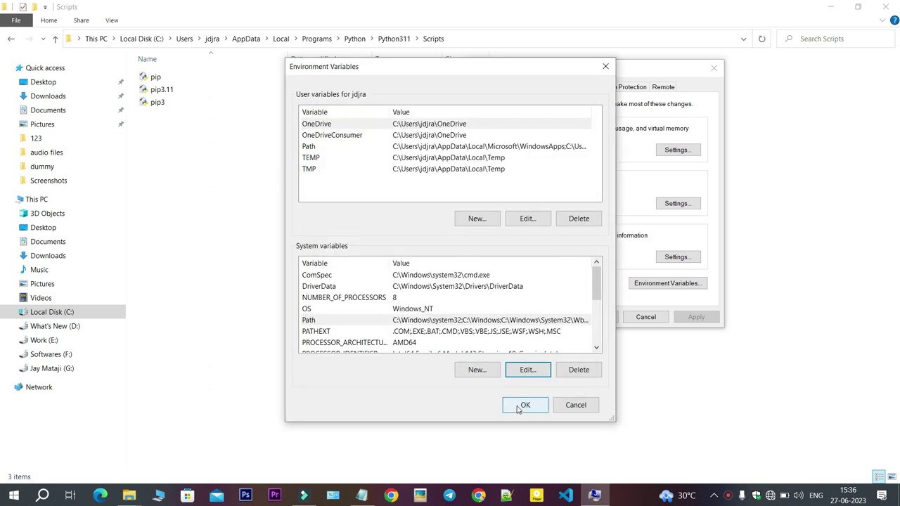
pyautogui.click(524, 405)
pyautogui.click(597, 318)
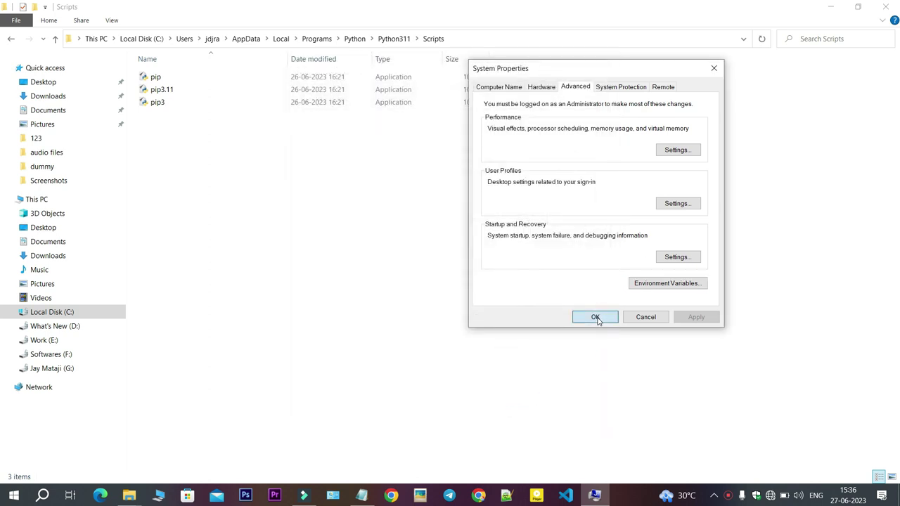
pyautogui.click(885, 7)
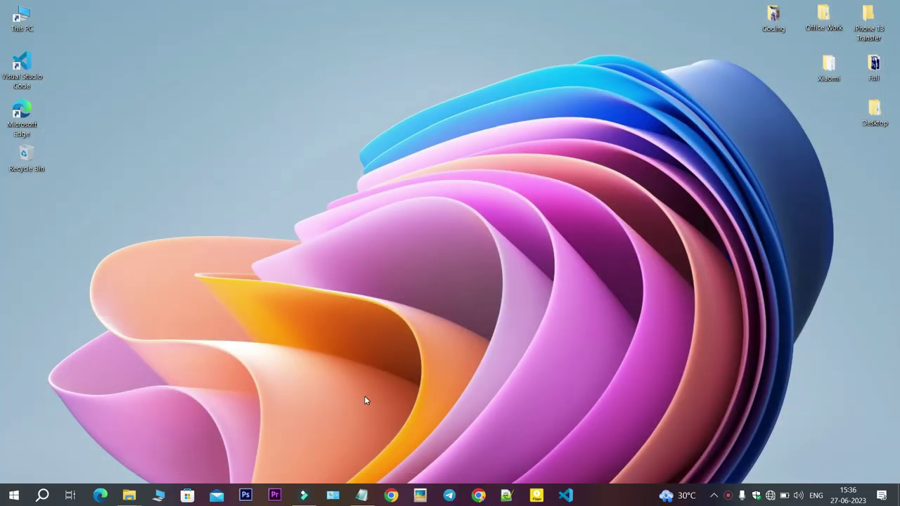
# Rerun 'python --version', still 'Python was not found', and copy 'Manage App Execution'
pyautogui.press('super+r')
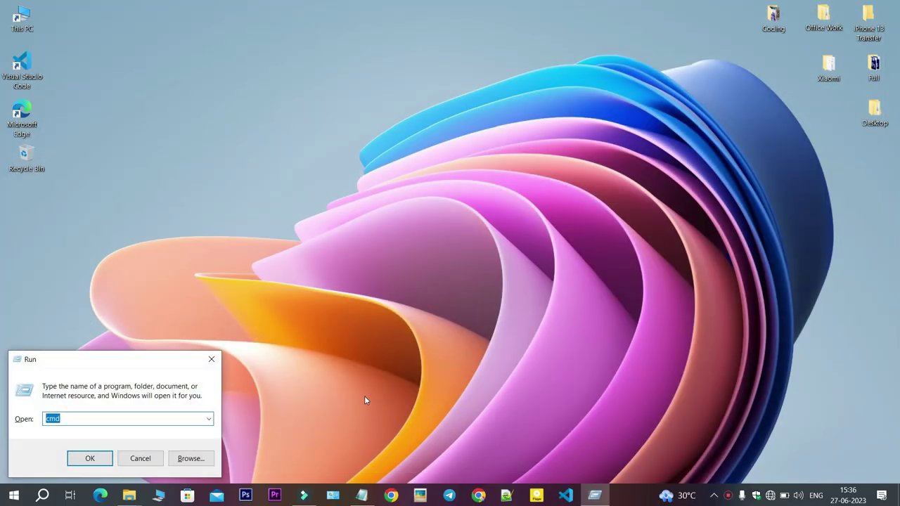
pyautogui.press('Return')
pyautogui.write('python --version')
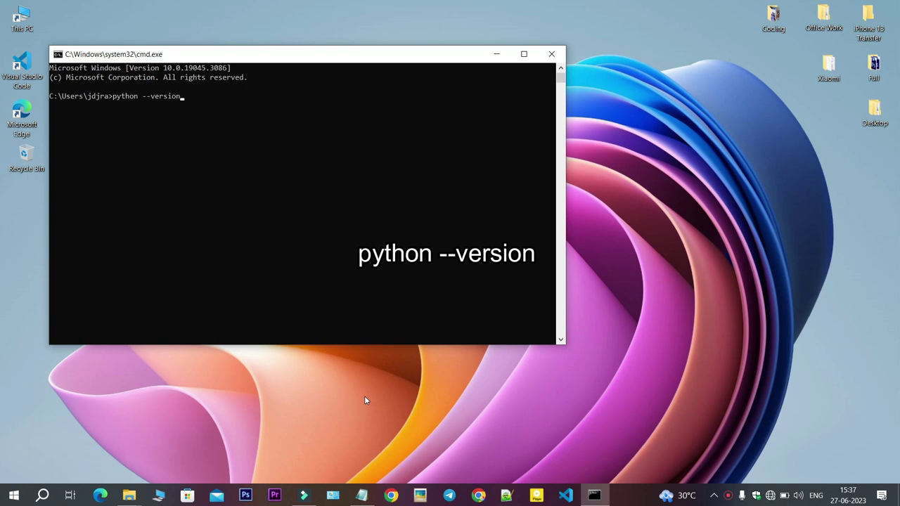
pyautogui.press('Return')
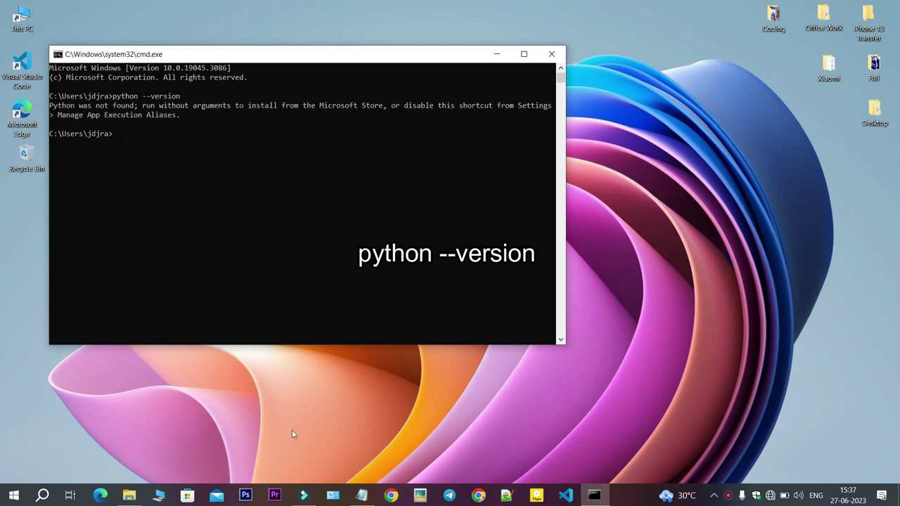
pyautogui.moveTo(179, 116); pyautogui.dragTo(55, 116)
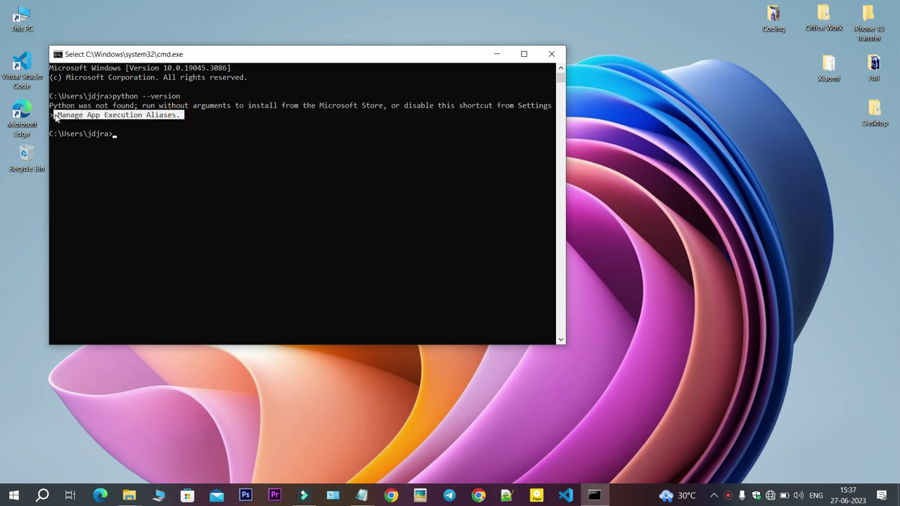
pyautogui.click(141, 116)
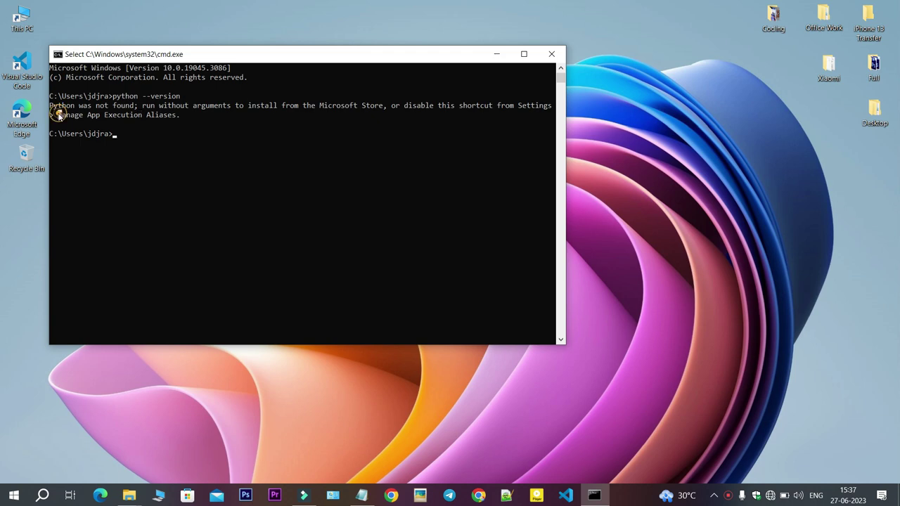
pyautogui.moveTo(58, 115); pyautogui.dragTo(141, 118)
pyautogui.hotkey('ctrl', 'c')
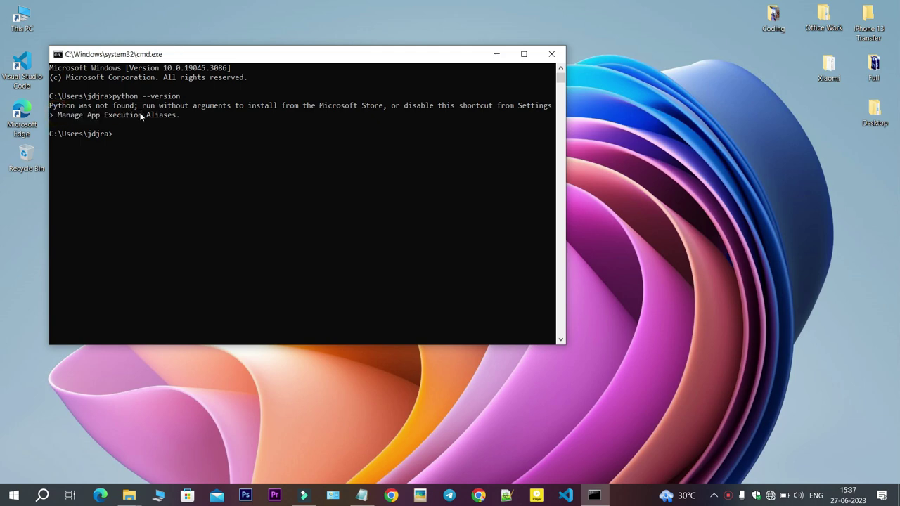
pyautogui.click(42, 496)
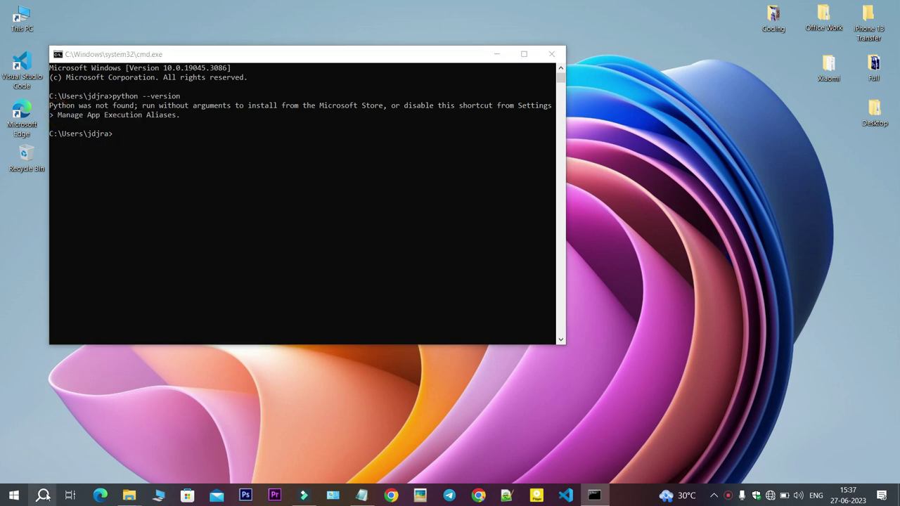
# Turn off the App Installer python.exe and python3.exe execution aliases, then close Settings
pyautogui.hotkey('ctrl', 'v')
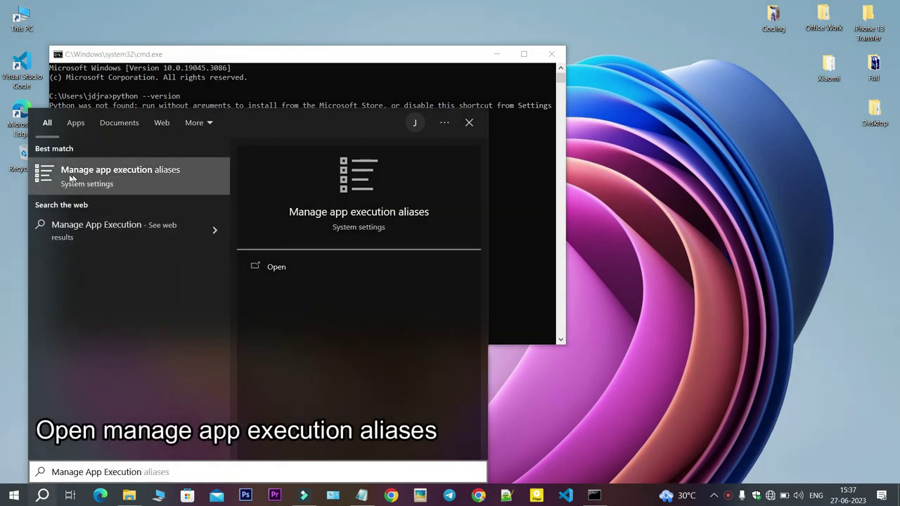
pyautogui.click(107, 172)
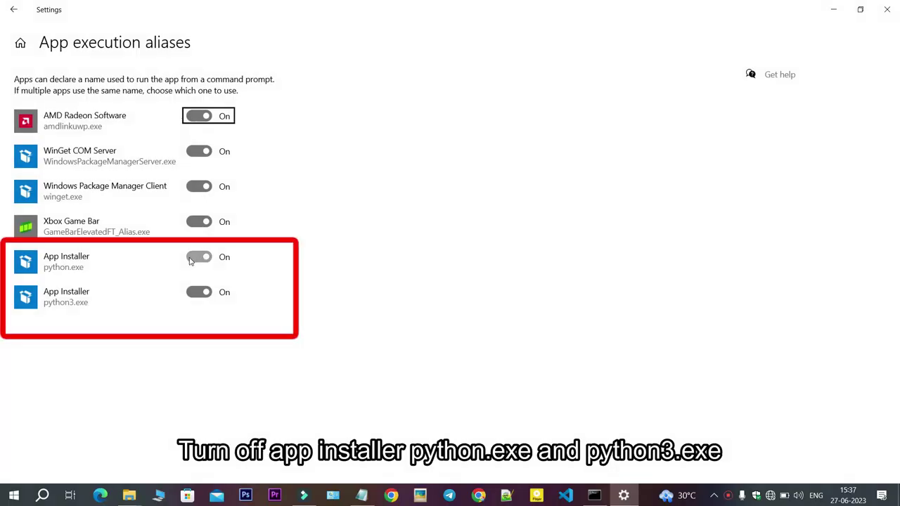
pyautogui.click(201, 258)
pyautogui.click(199, 293)
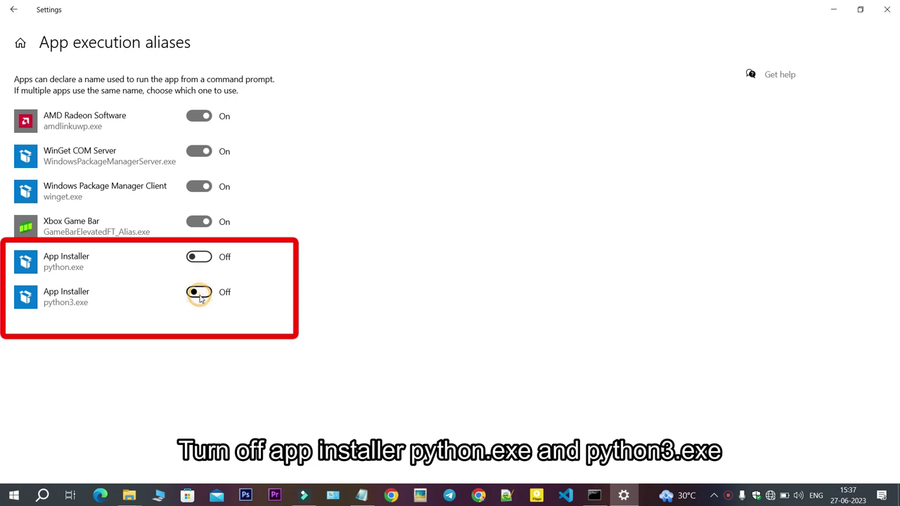
pyautogui.click(447, 344)
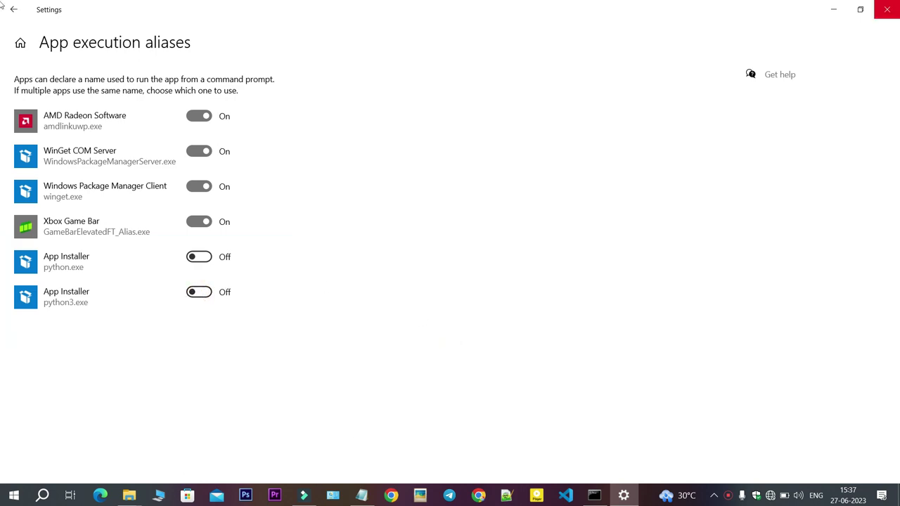
pyautogui.click(887, 9)
# Reopen Command Prompt and confirm 'python --version' now reports Python 3.11.4
pyautogui.click(553, 54)
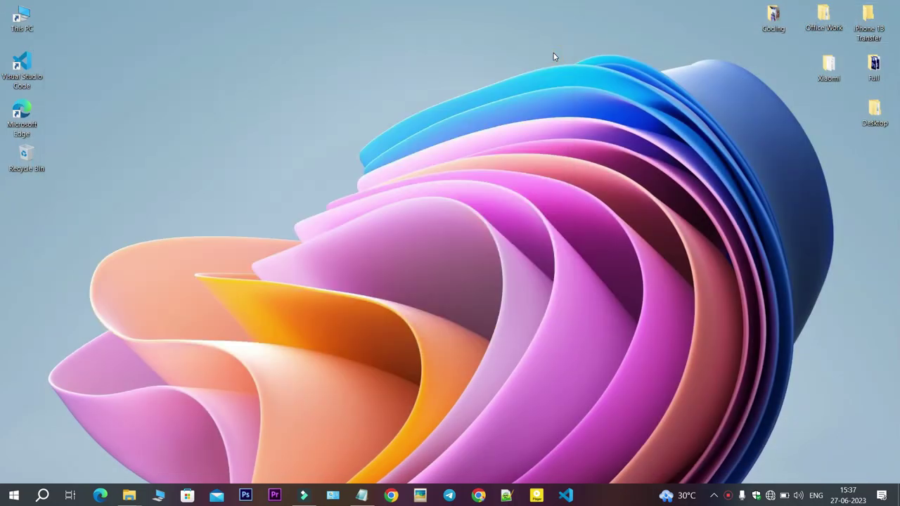
pyautogui.press('super+r')
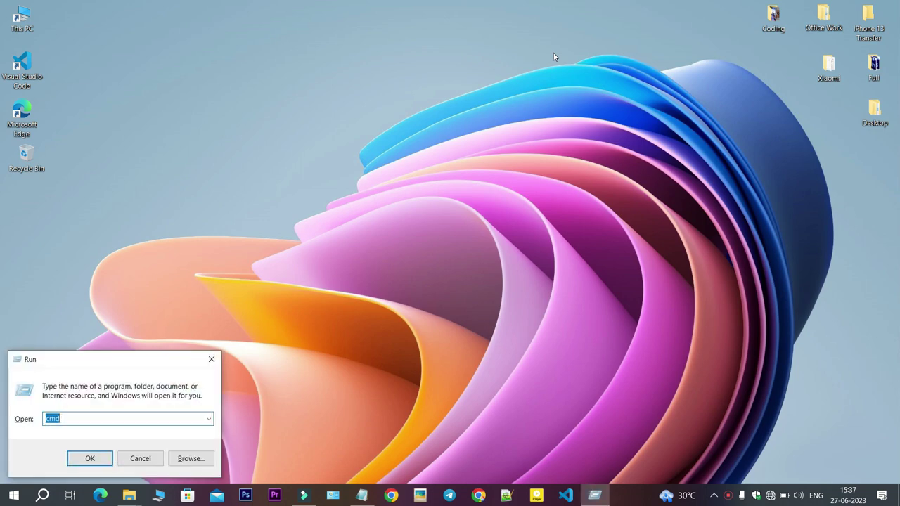
pyautogui.press('Return')
pyautogui.write('python --version')
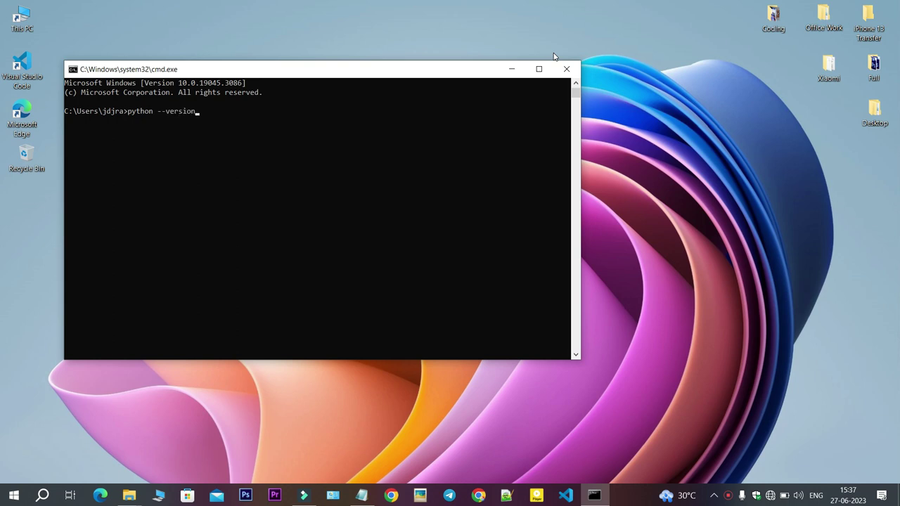
pyautogui.press('Return')
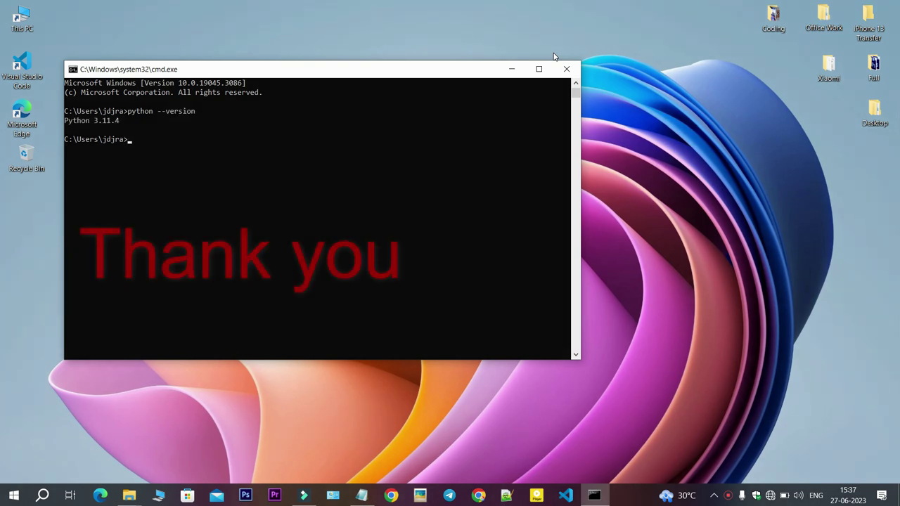
pyautogui.moveTo(127, 118); pyautogui.dragTo(64, 123)
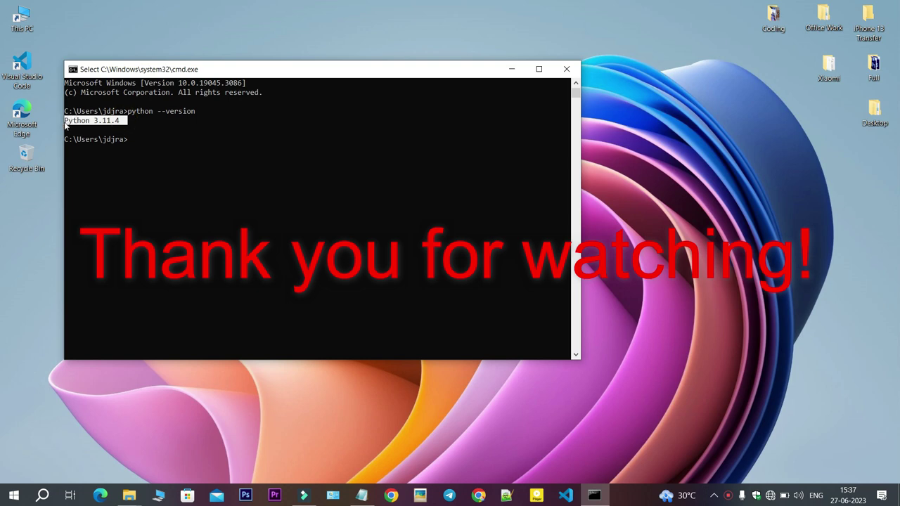
pyautogui.click(140, 141)
pyautogui.write('python')
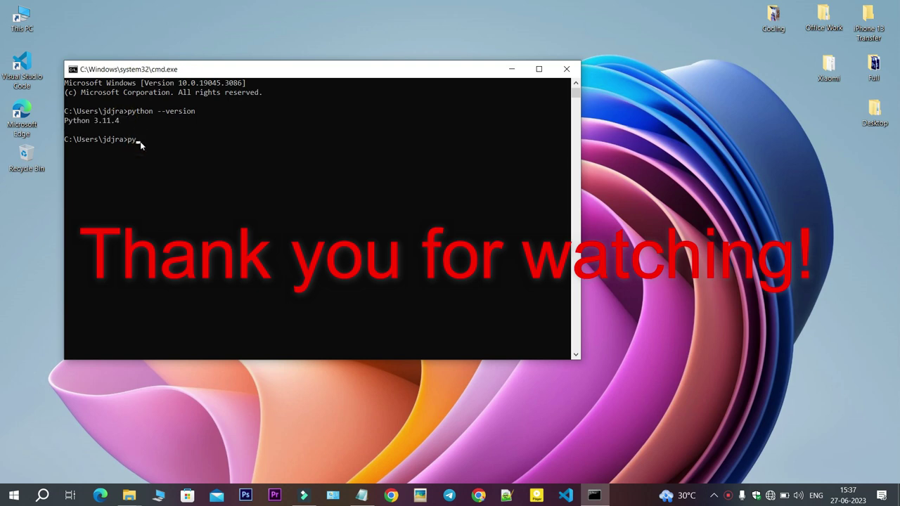